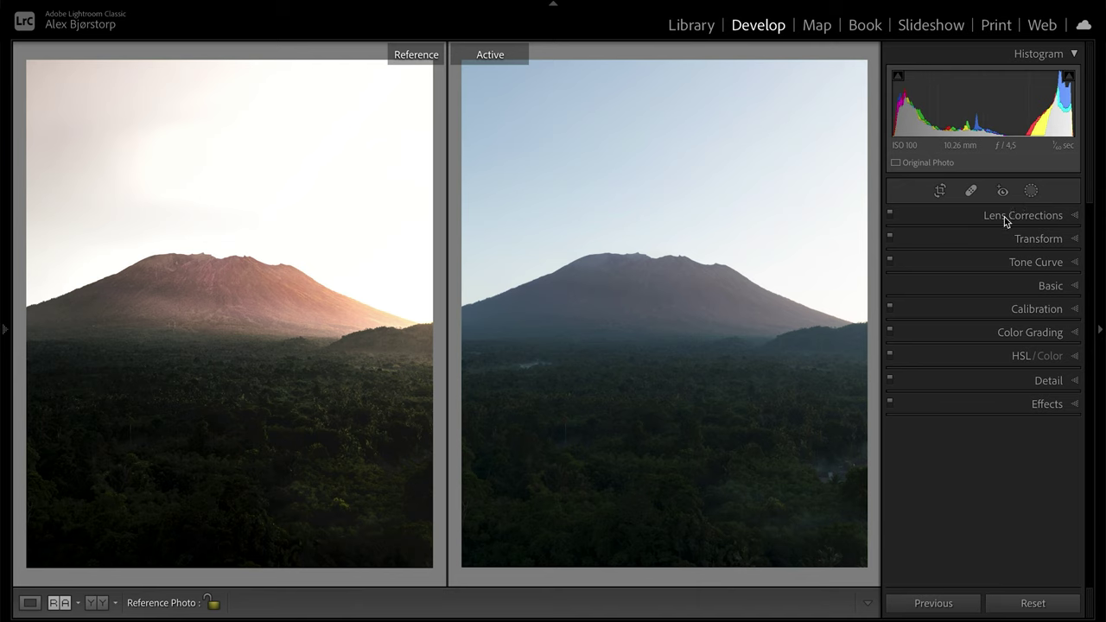
Expand the Tone Curve panel for the volcano photo, leaving the curve linear
left_click(1033, 264)
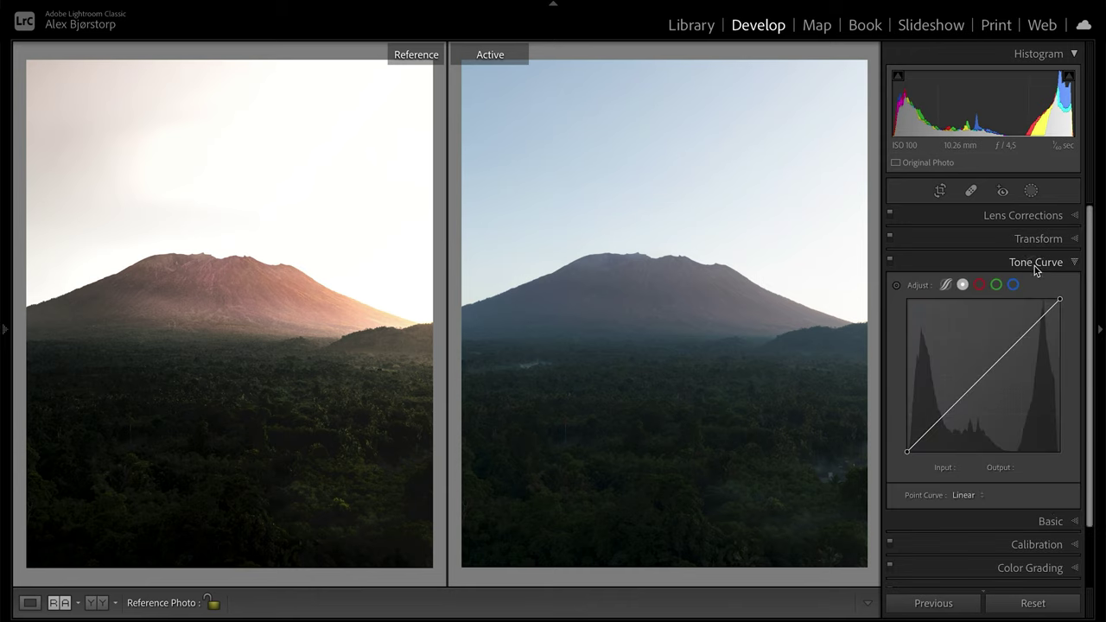
Shape an S-curve with points at 63/48, 127/145 and 188/215
left_click(983, 377)
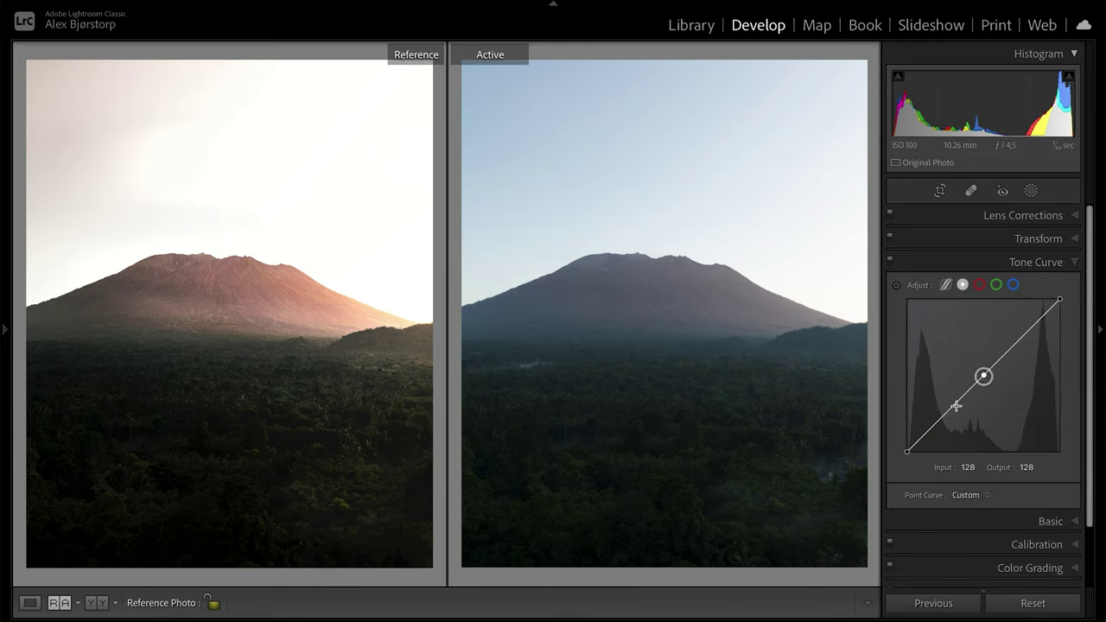
left_click(943, 416)
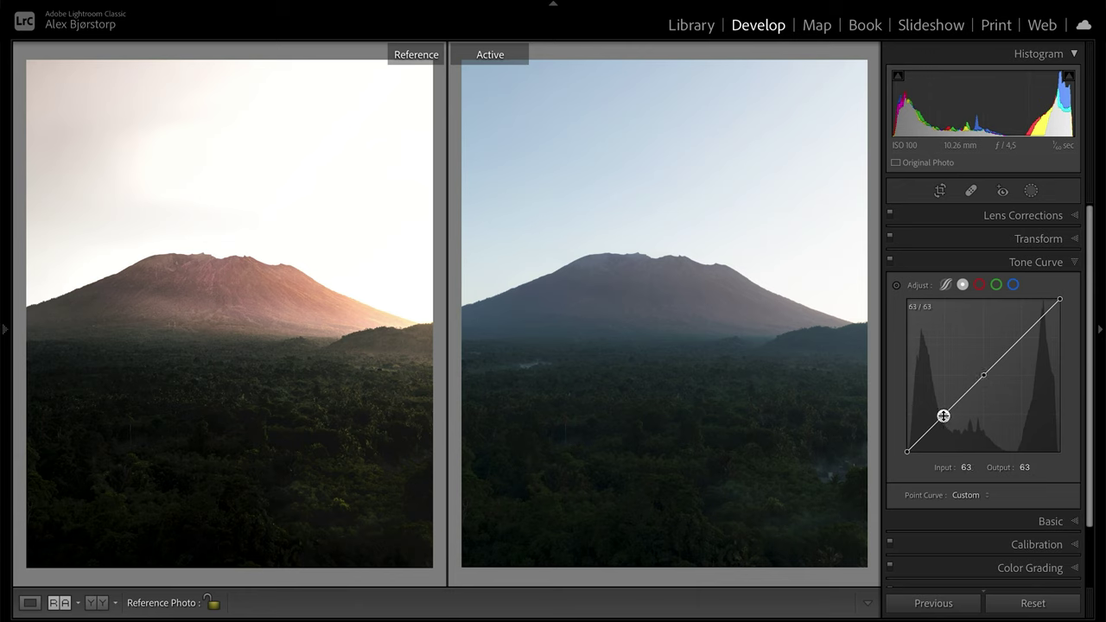
left_click(1021, 337)
left_click_drag(1019, 339, 1020, 321)
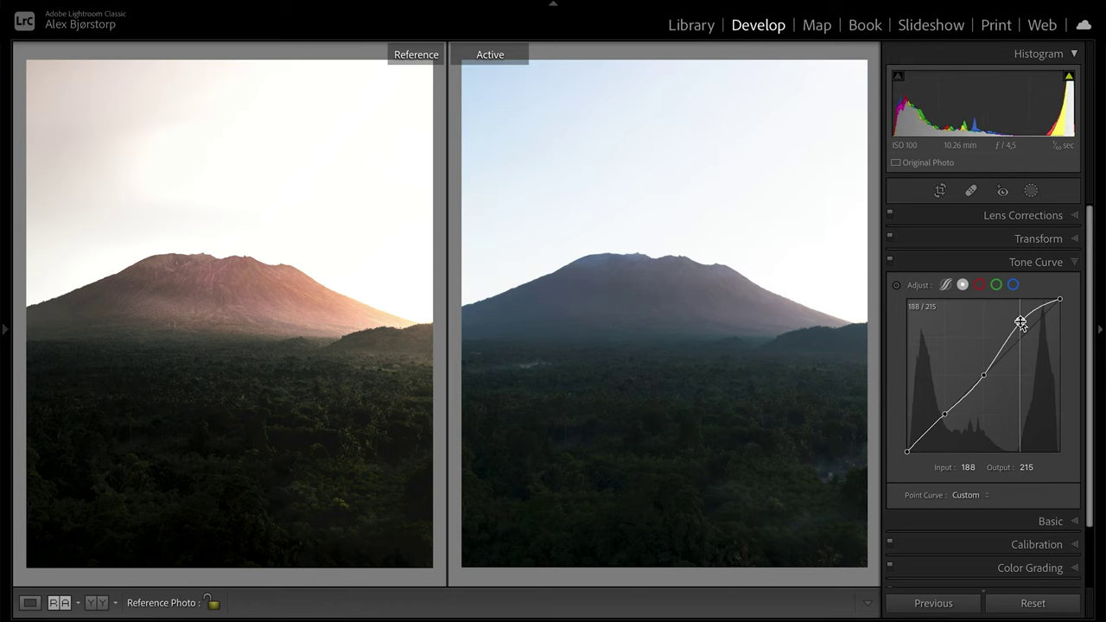
left_click_drag(982, 377, 982, 363)
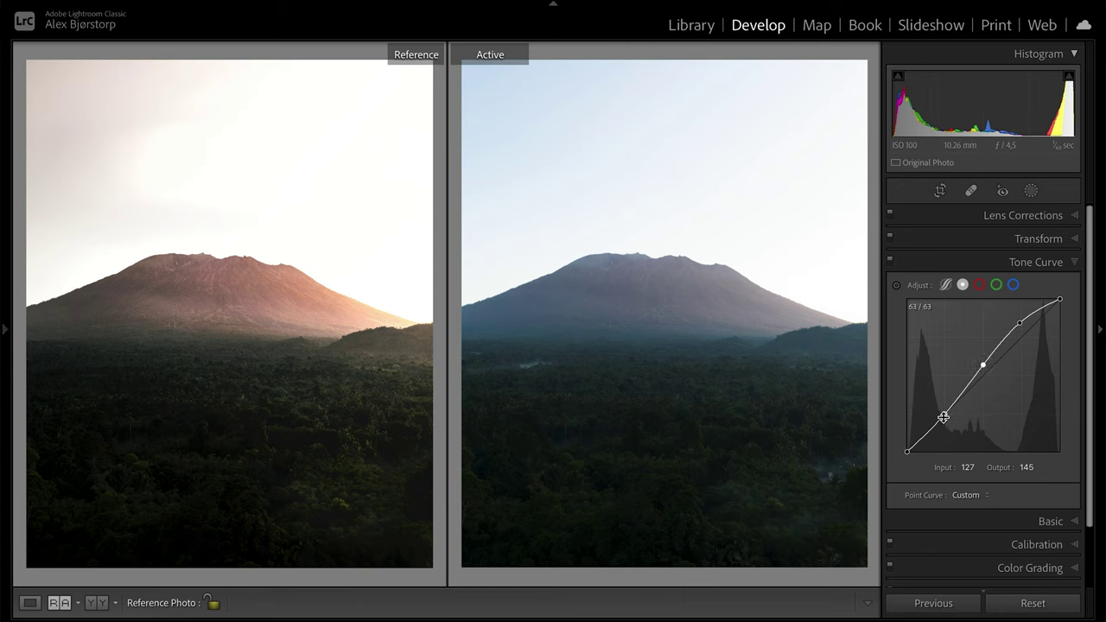
left_click_drag(943, 417, 944, 425)
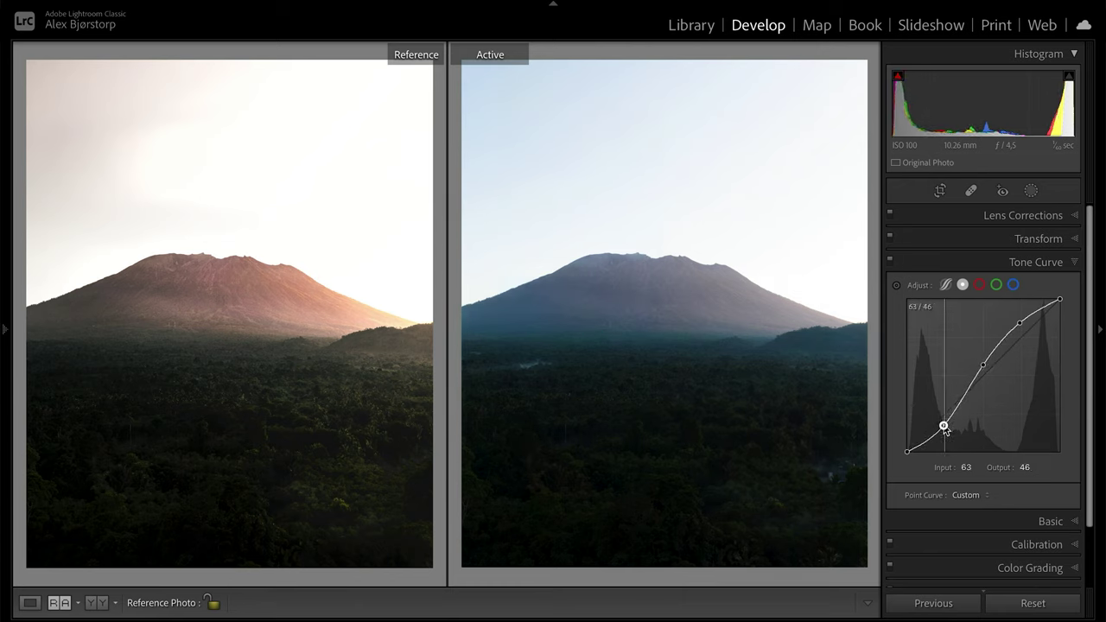
left_click_drag(944, 428, 943, 424)
left_click(1071, 270)
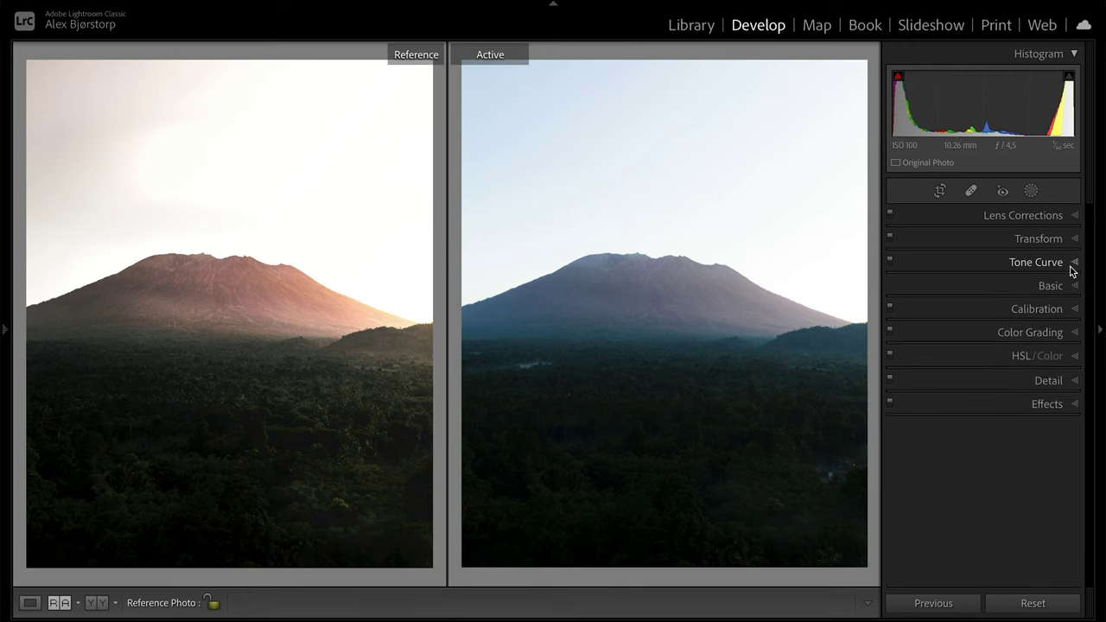
In the Basic panel, raise Highlights to +82 and Shadows to +19
left_click(1071, 286)
scroll(958, 439, "down", 1)
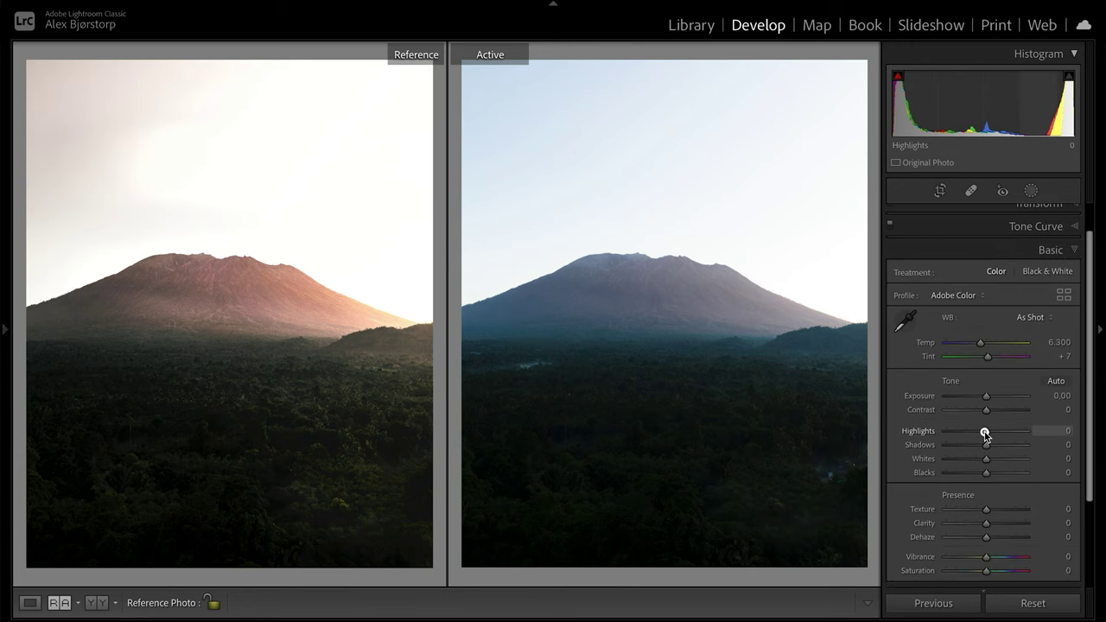
mouse_move(982, 432)
left_mouse_down()
mouse_move(1025, 434)
mouse_move(984, 449)
mouse_move(995, 450)
left_mouse_up()
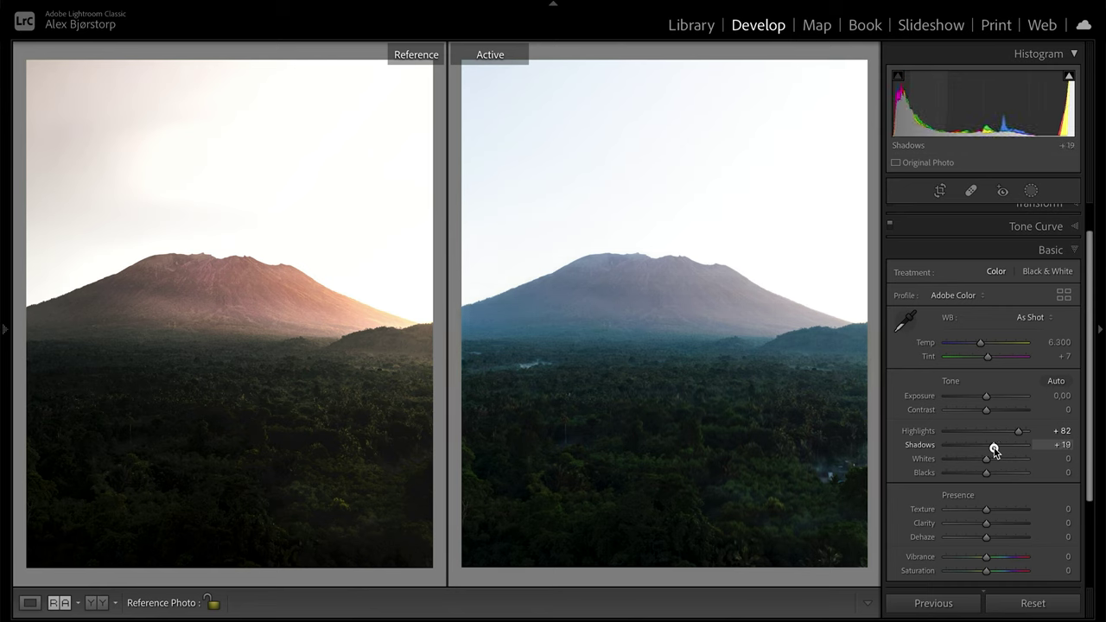
scroll(925, 485, "down", 4)
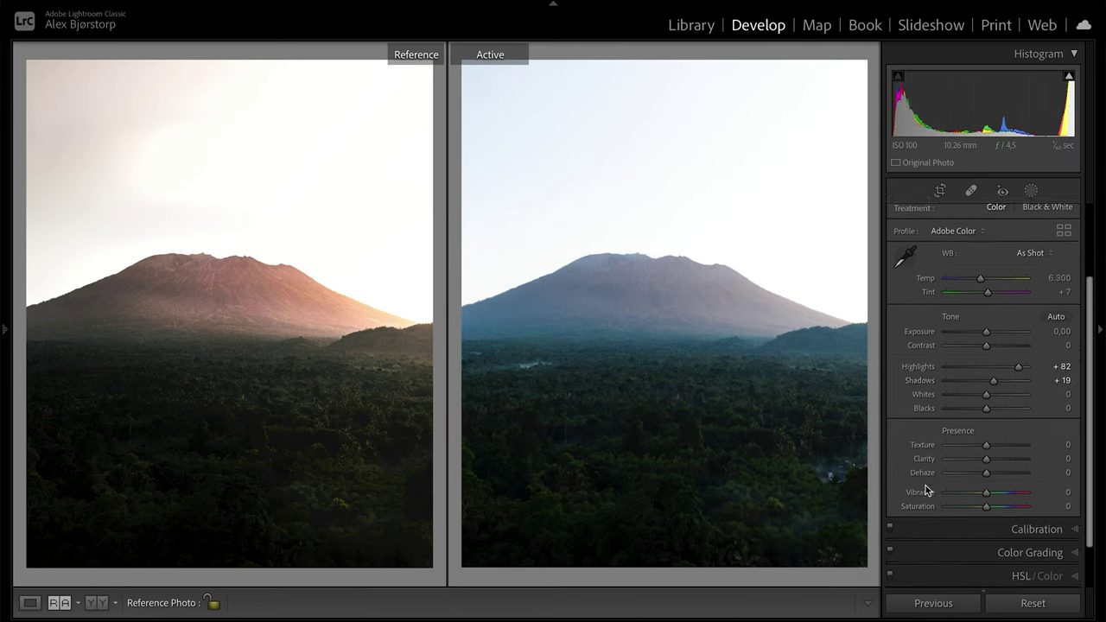
Set Calibration primary hues to −10, Red saturation +10, Green and Blue saturation −10
left_click(1027, 472)
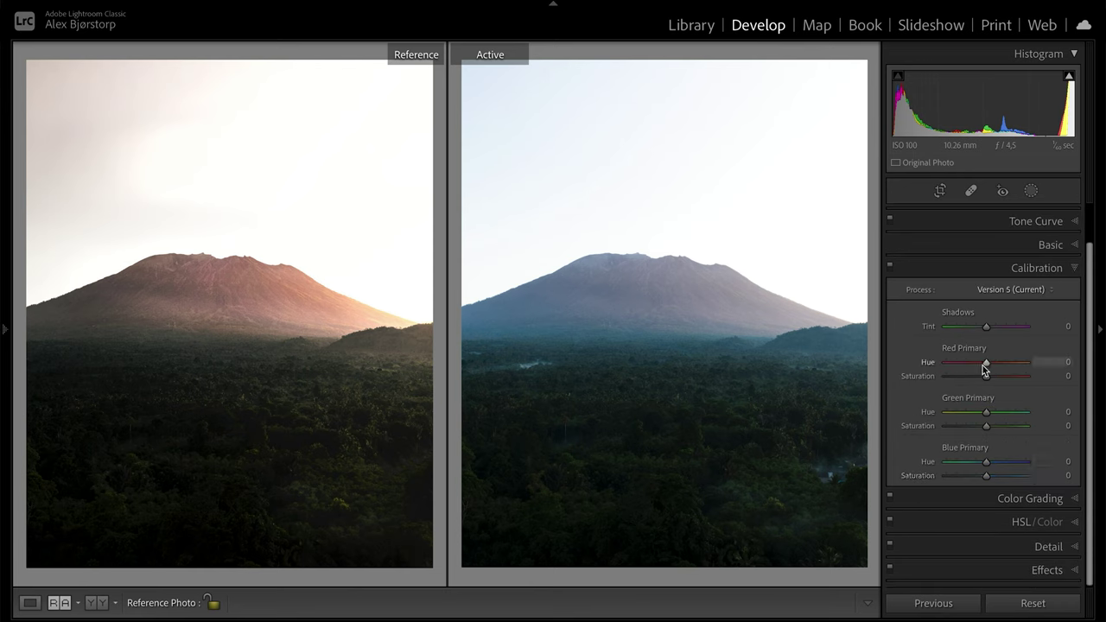
left_click_drag(987, 362, 979, 474)
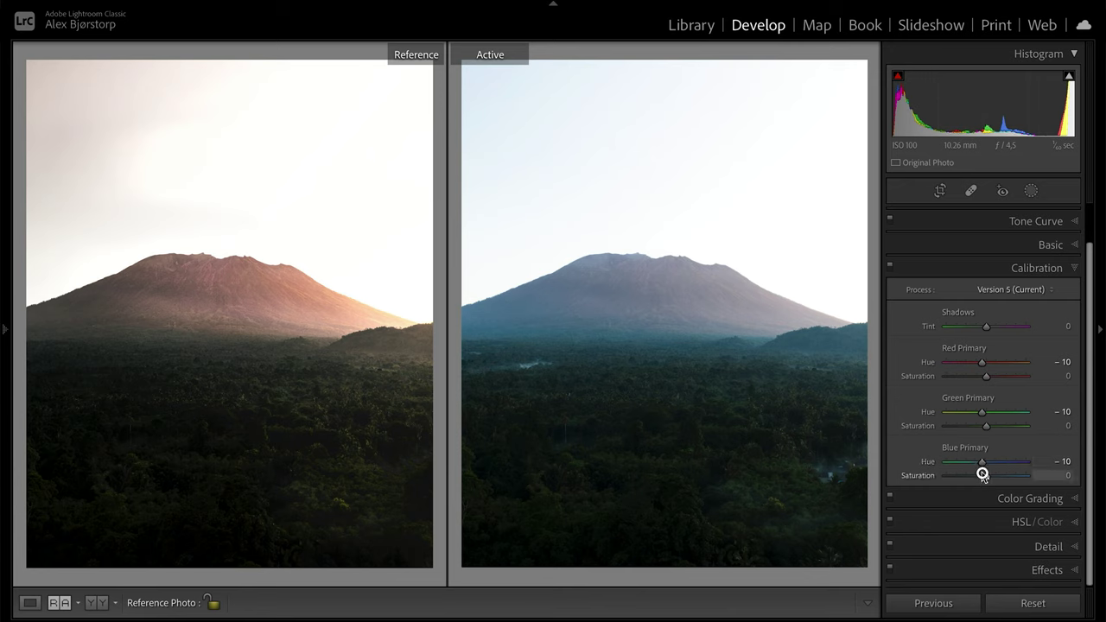
mouse_move(987, 381)
left_mouse_down()
mouse_move(1056, 375)
mouse_move(941, 377)
mouse_move(1103, 395)
mouse_move(957, 379)
mouse_move(1010, 389)
mouse_move(990, 384)
left_mouse_up()
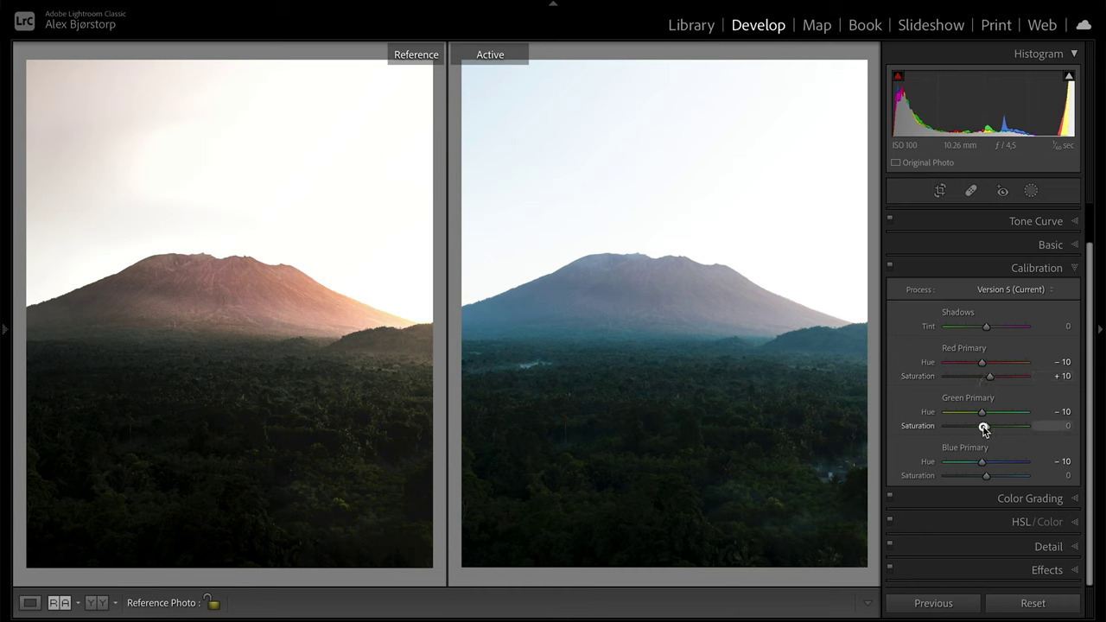
mouse_move(983, 424)
left_mouse_down()
mouse_move(1043, 429)
mouse_move(920, 424)
mouse_move(1063, 429)
mouse_move(977, 434)
left_mouse_up()
mouse_move(985, 476)
left_mouse_down()
mouse_move(1063, 482)
mouse_move(921, 483)
mouse_move(1005, 485)
mouse_move(983, 480)
left_mouse_up()
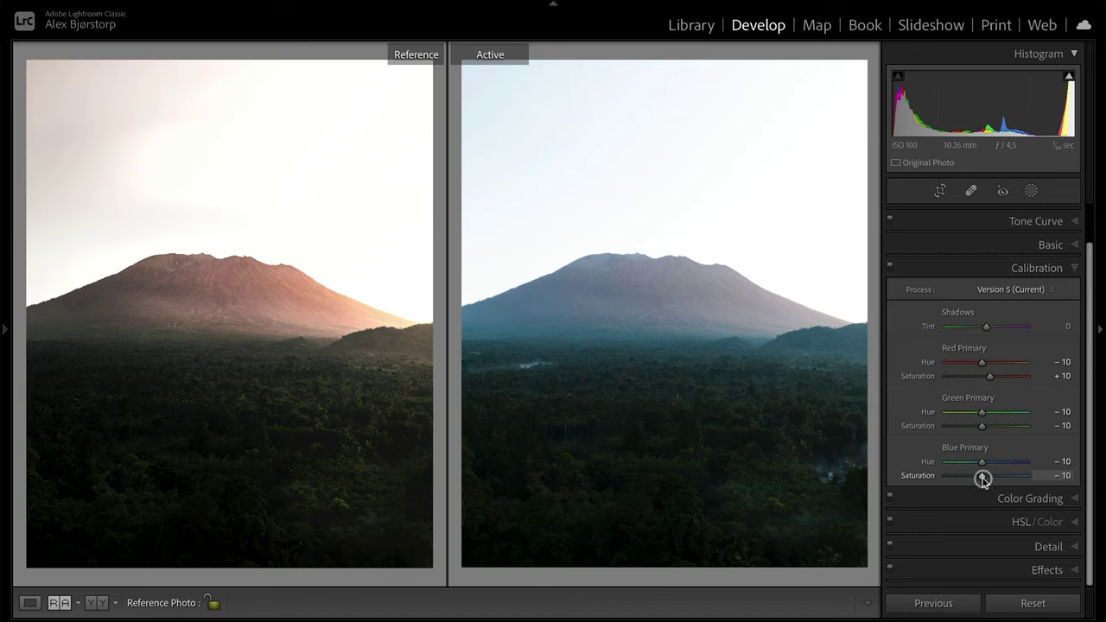
Color-grade shadows teal (202/12), midtones 28/25 and highlights 34/56 hue/saturation
left_click(1012, 497)
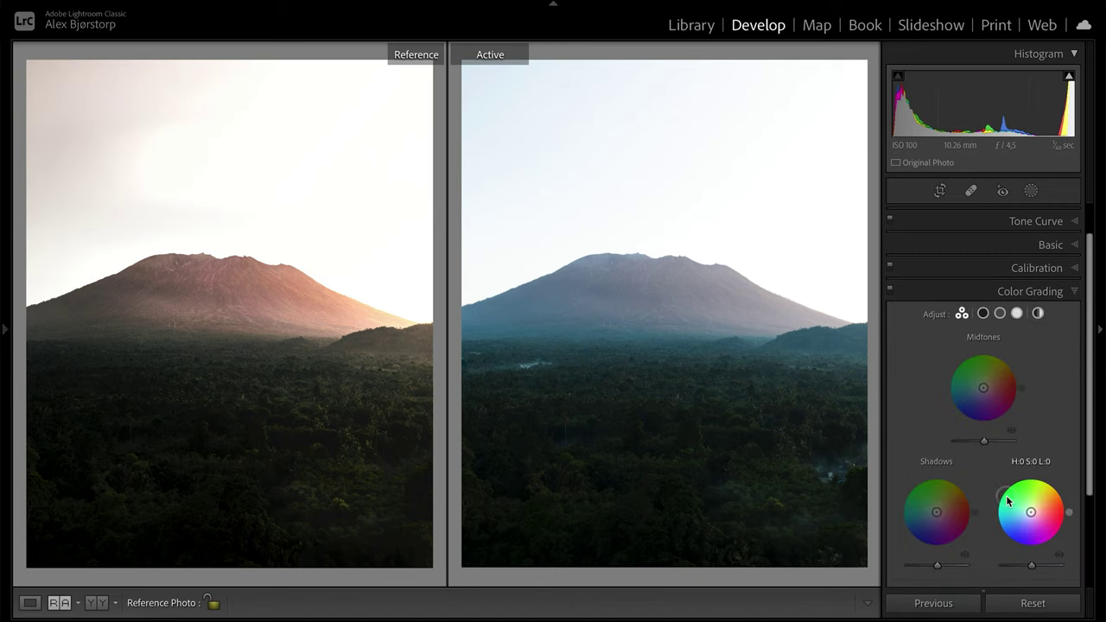
left_click(984, 315)
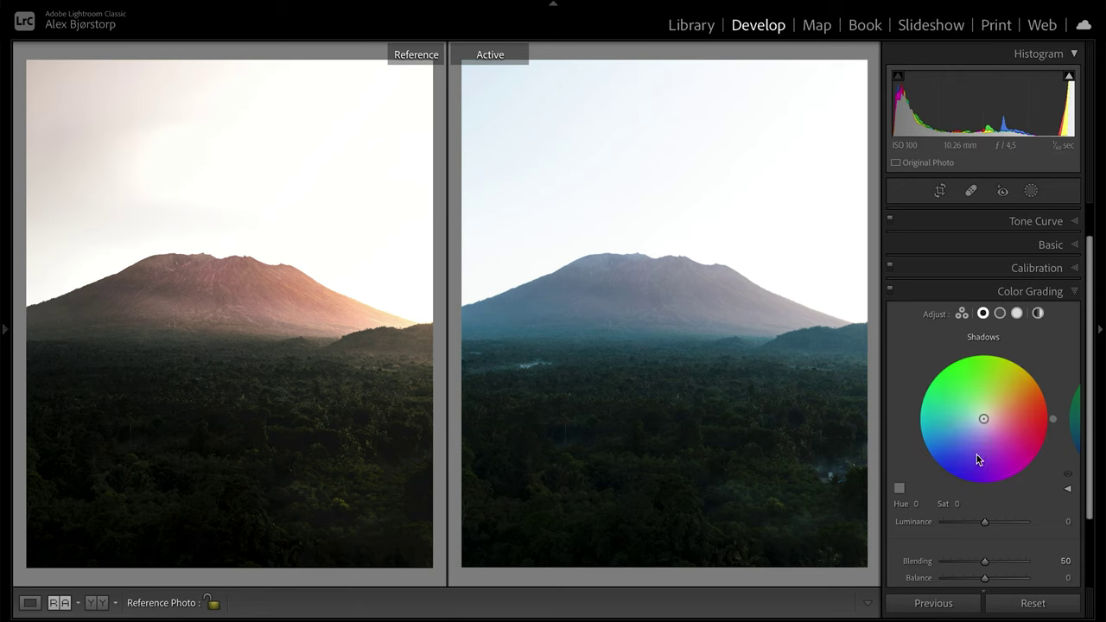
mouse_move(986, 420)
left_mouse_down()
mouse_move(979, 402)
mouse_move(899, 453)
mouse_move(980, 421)
left_mouse_up()
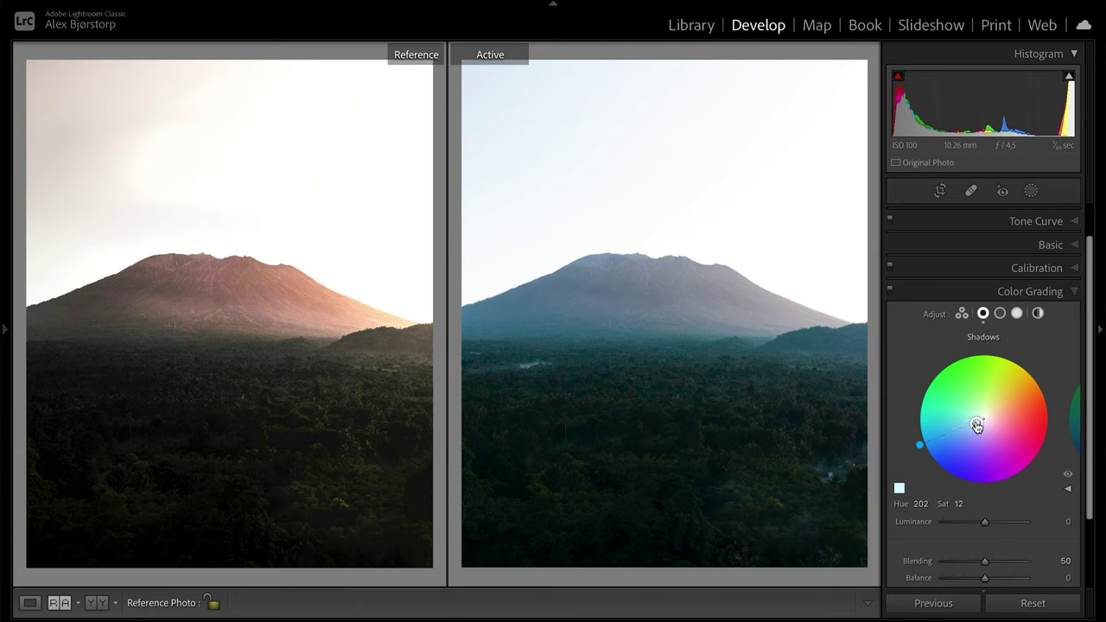
left_click(999, 312)
mouse_move(985, 423)
left_mouse_down()
mouse_move(1065, 421)
mouse_move(1053, 382)
mouse_move(1068, 392)
mouse_move(1054, 378)
mouse_move(1071, 389)
mouse_move(1063, 373)
mouse_move(995, 408)
left_mouse_up()
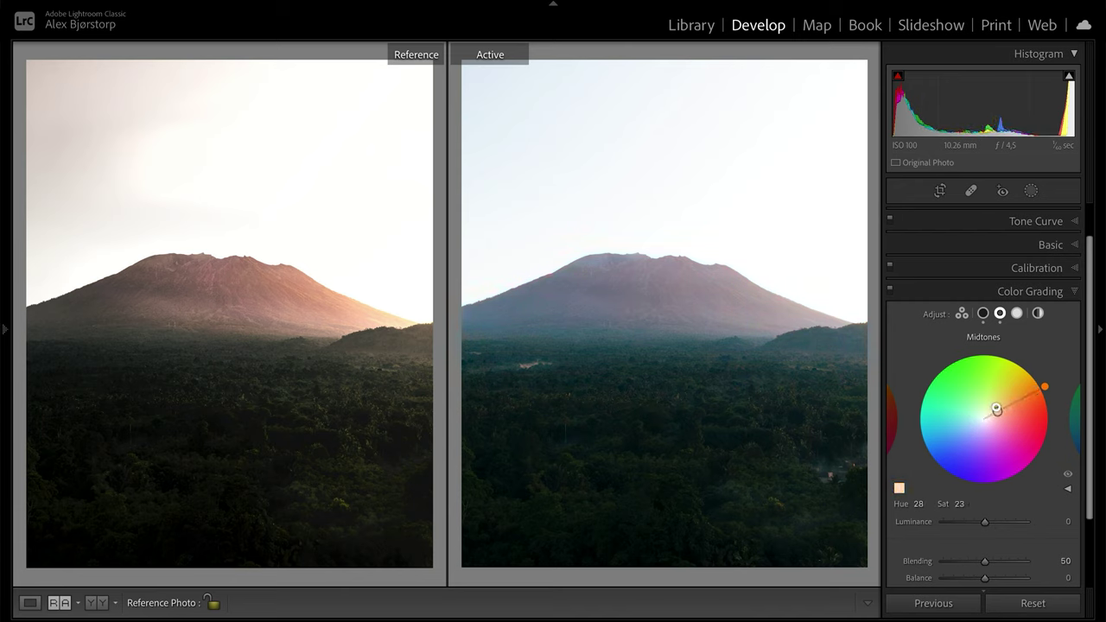
left_click(1016, 312)
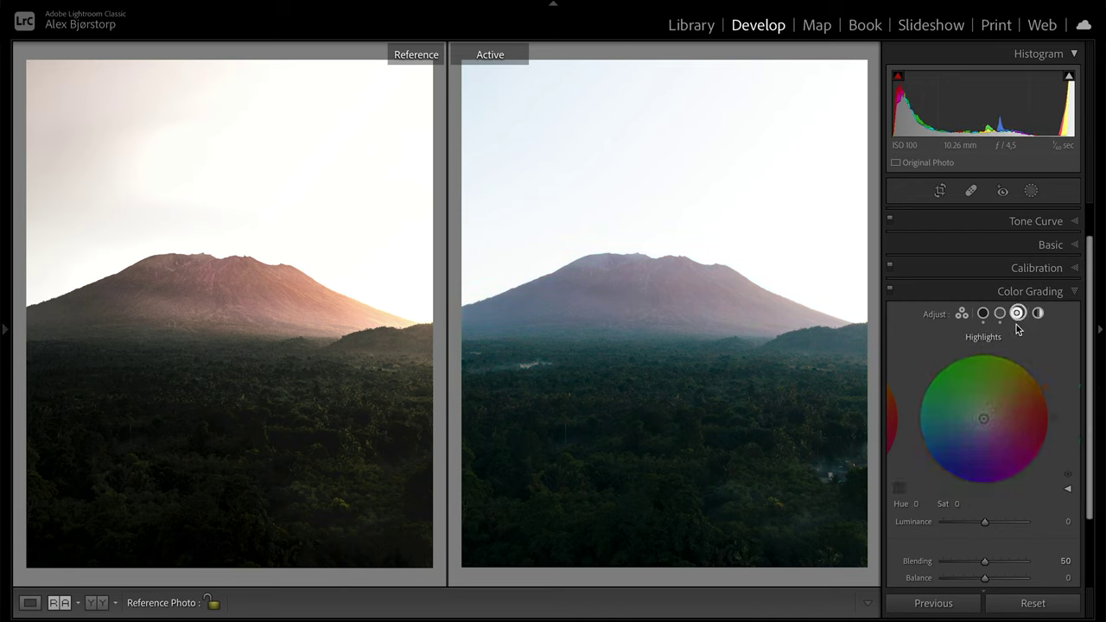
left_click_drag(986, 412, 1012, 398)
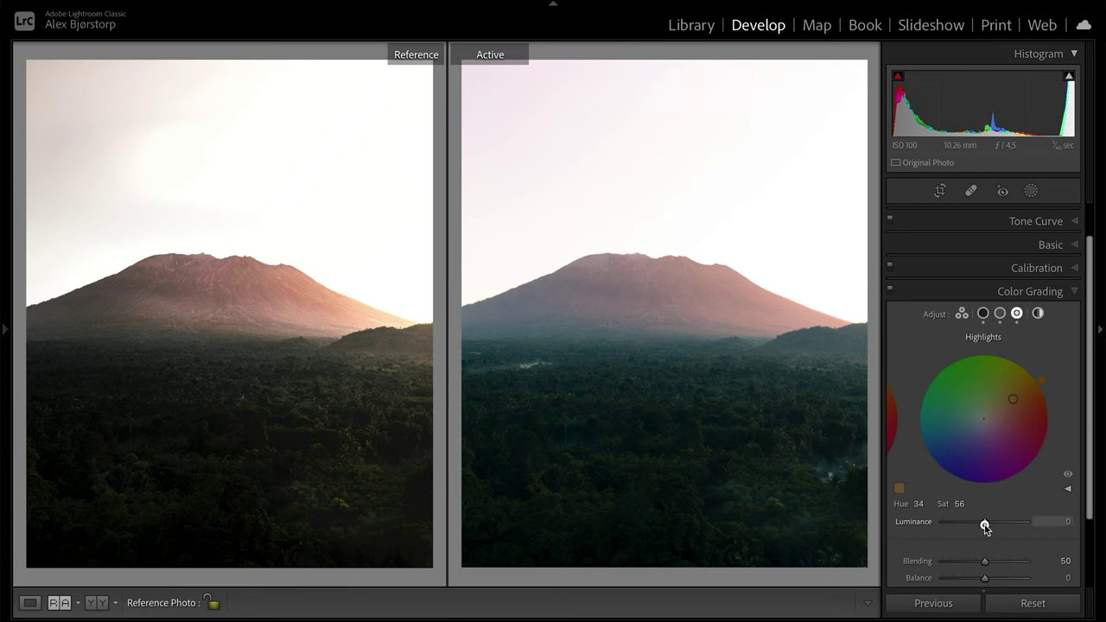
Set grading luminance: highlights +53, midtones +31, shadows −19
left_click_drag(985, 529, 1007, 528)
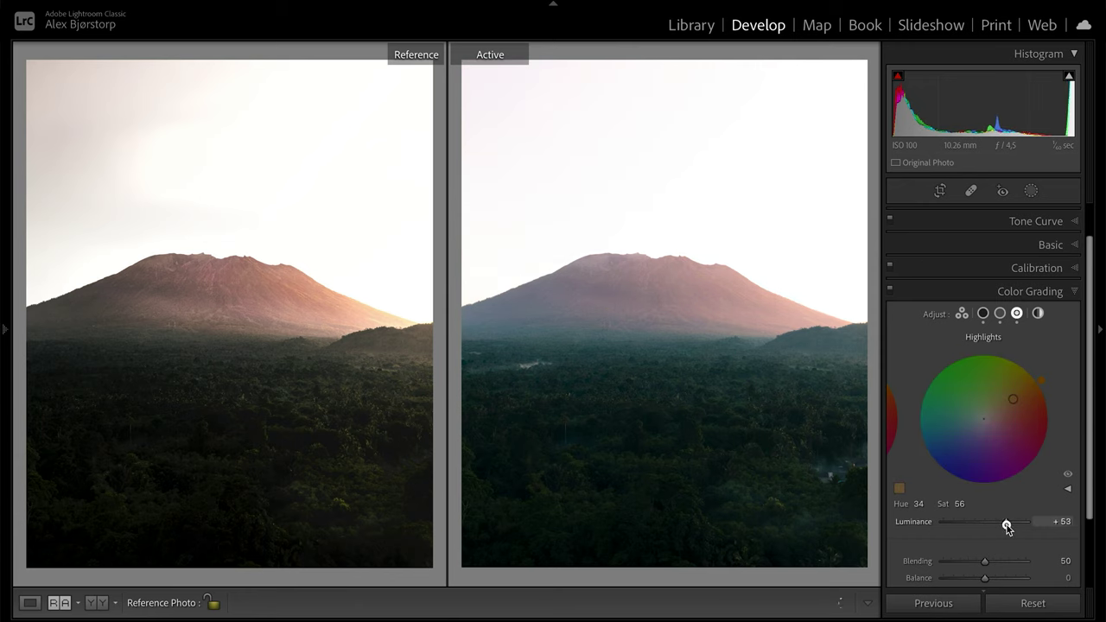
left_click(999, 313)
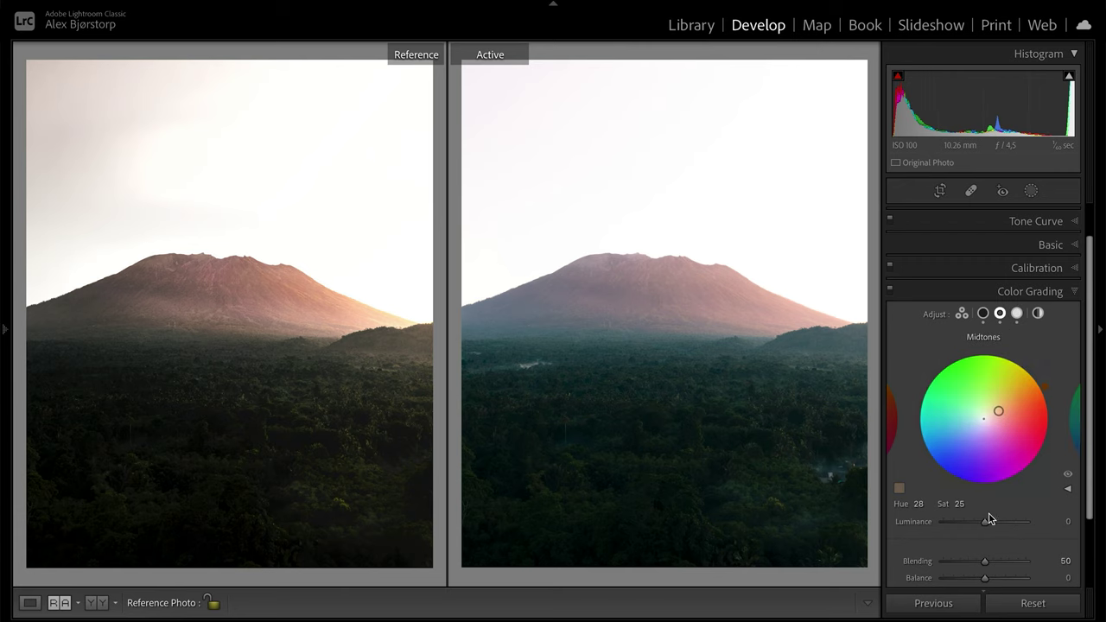
mouse_move(987, 524)
left_mouse_down()
mouse_move(1006, 529)
mouse_move(996, 523)
left_mouse_up()
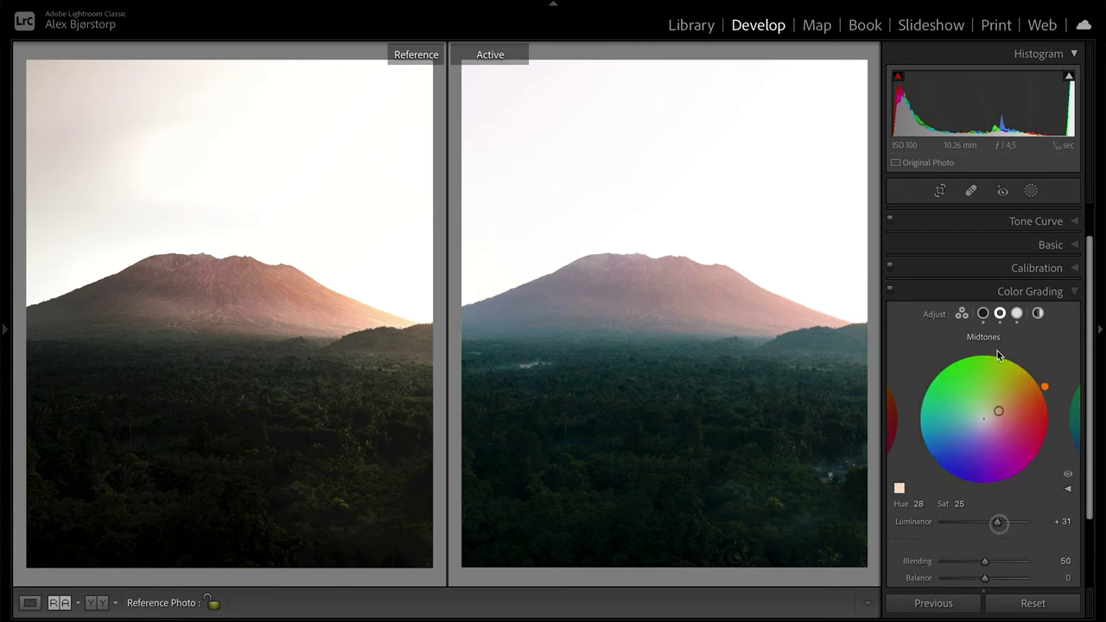
left_click(982, 313)
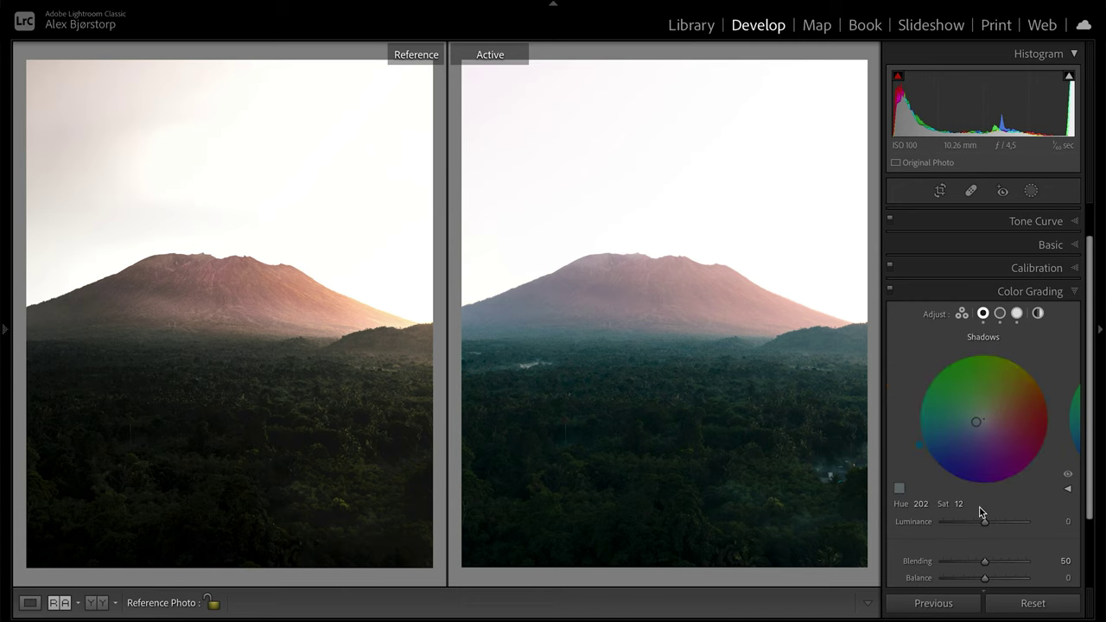
left_click_drag(982, 525, 972, 524)
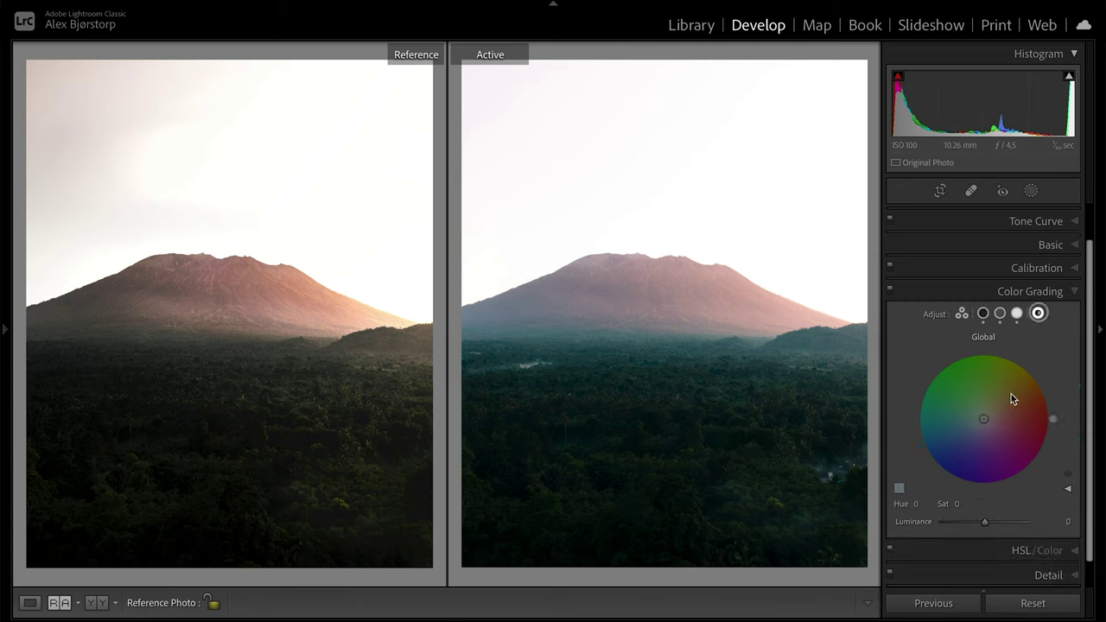
Apply a global orange grade at Hue 32, Saturation 33 and compare it on and off
left_click_drag(982, 423, 1035, 386)
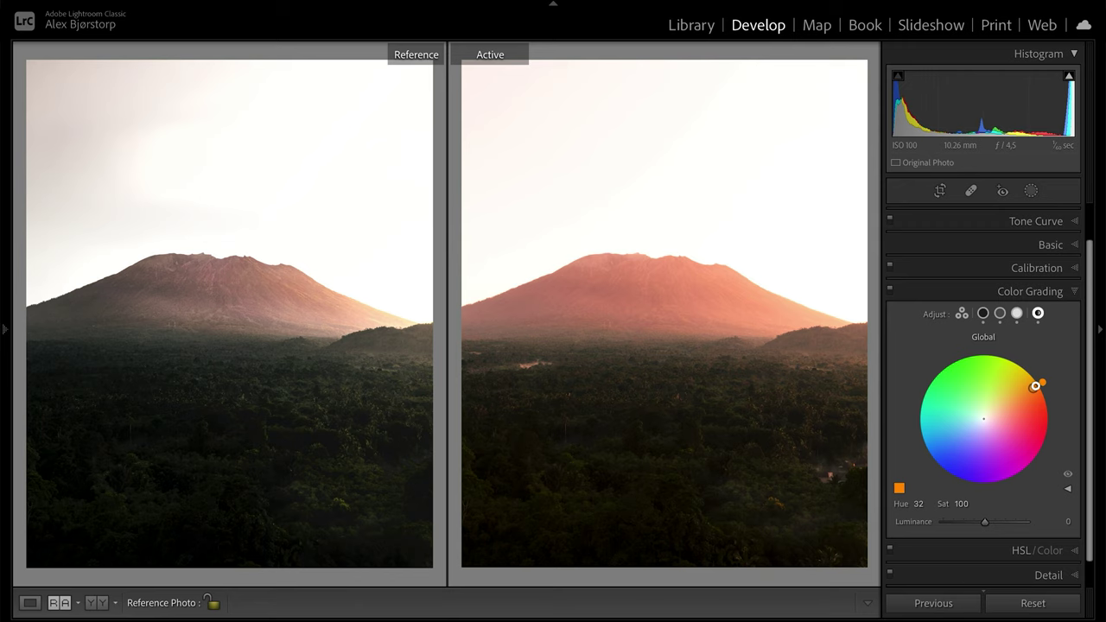
left_click_drag(1035, 386, 1002, 403)
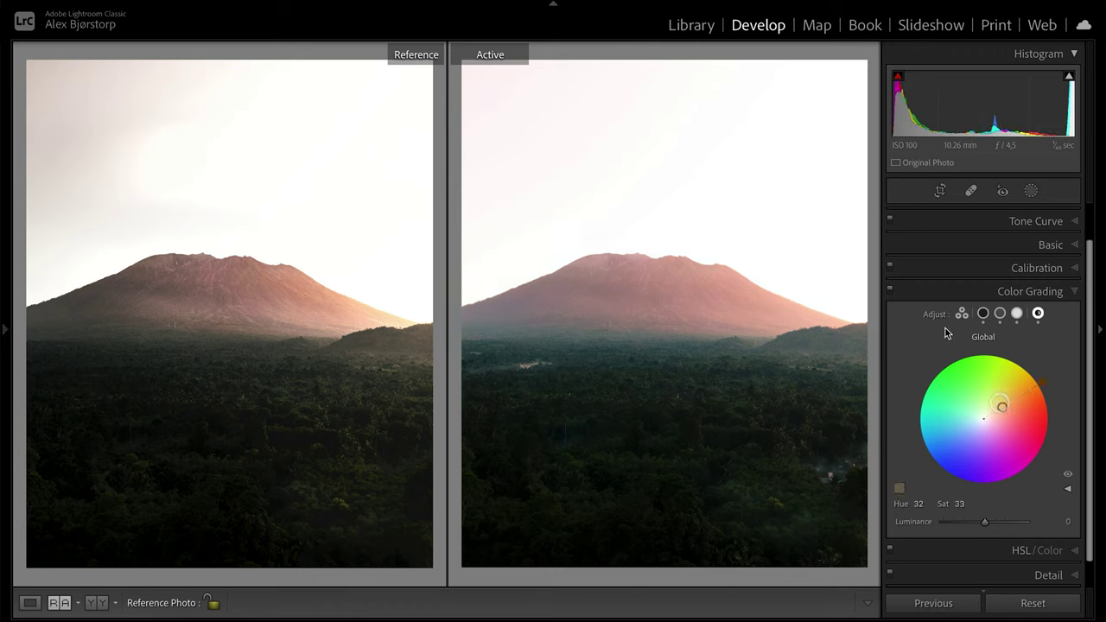
left_click(889, 291)
left_click(889, 291)
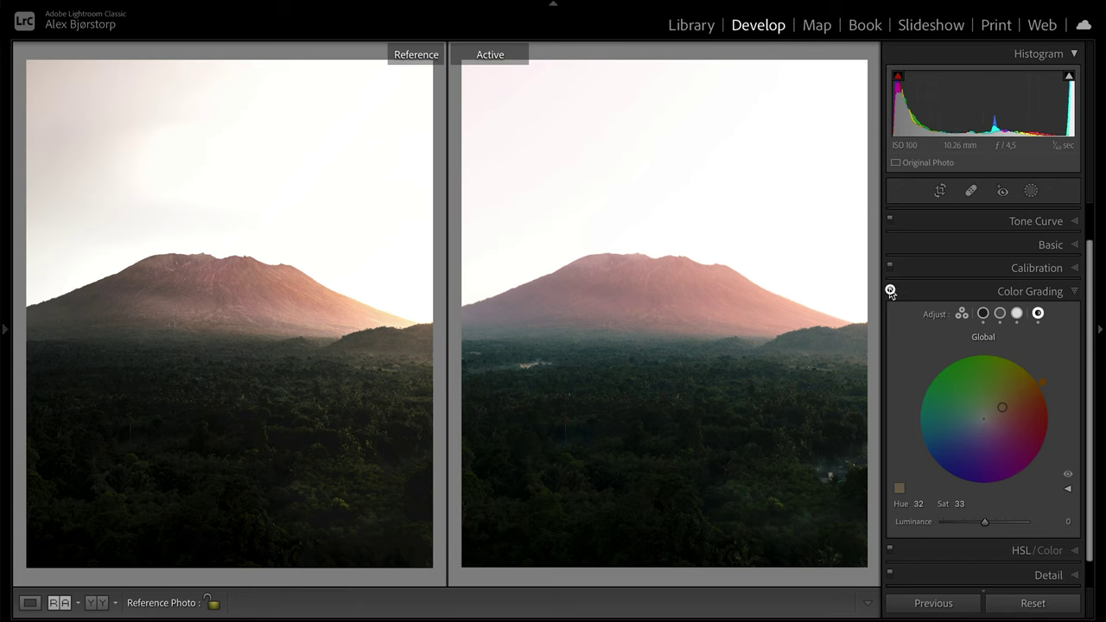
left_click(890, 291)
left_click(889, 291)
left_click(1074, 291)
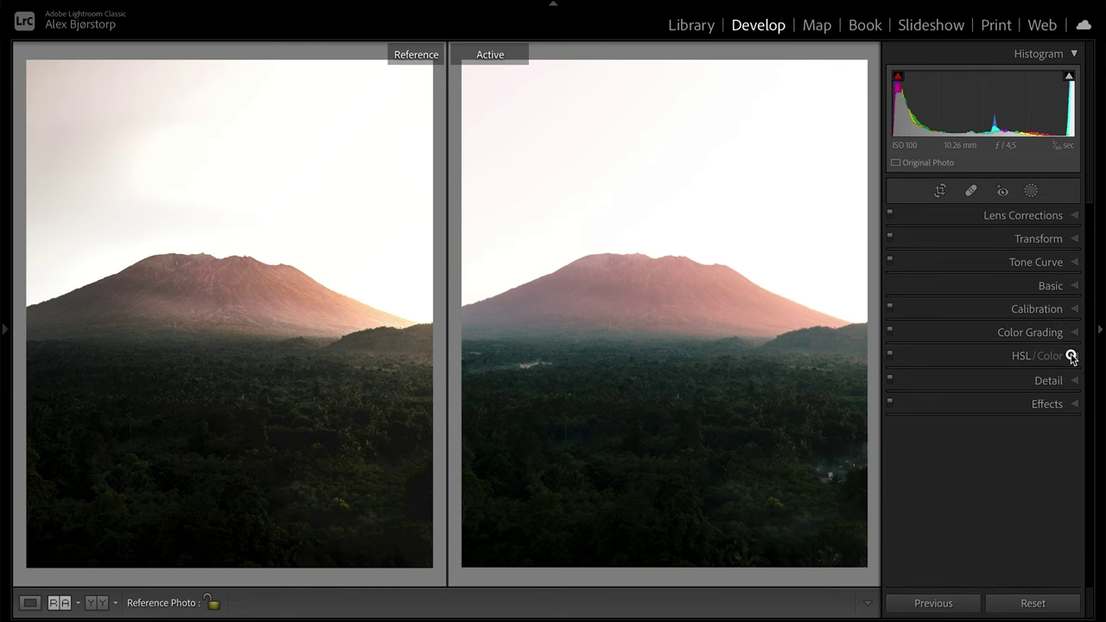
In HSL, try red, orange and yellow hue shifts, then reset each to 0
left_click(1071, 355)
left_click(902, 380)
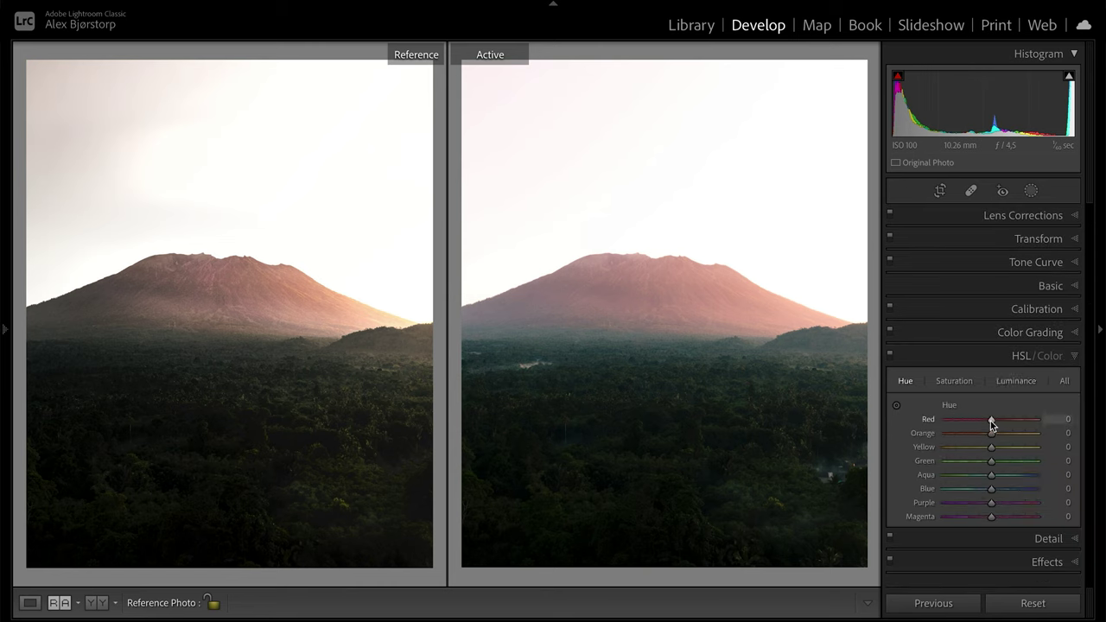
left_click_drag(991, 421, 1103, 420)
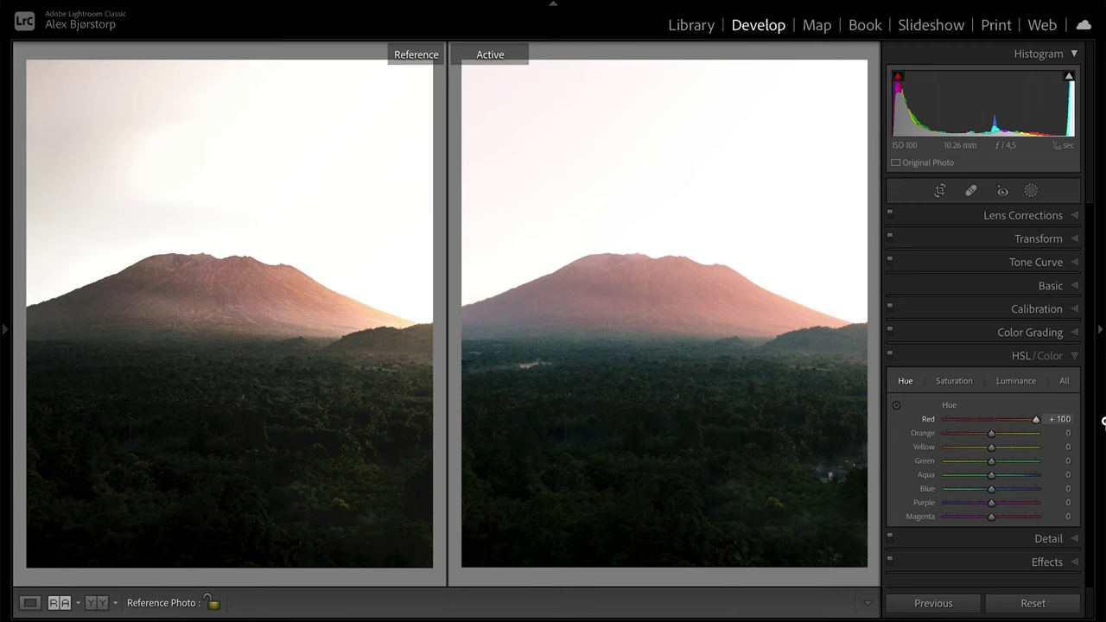
double_click(909, 423)
left_click_drag(991, 433, 894, 450)
double_click(961, 435)
left_click_drag(1090, 451, 1012, 451)
double_click(977, 442)
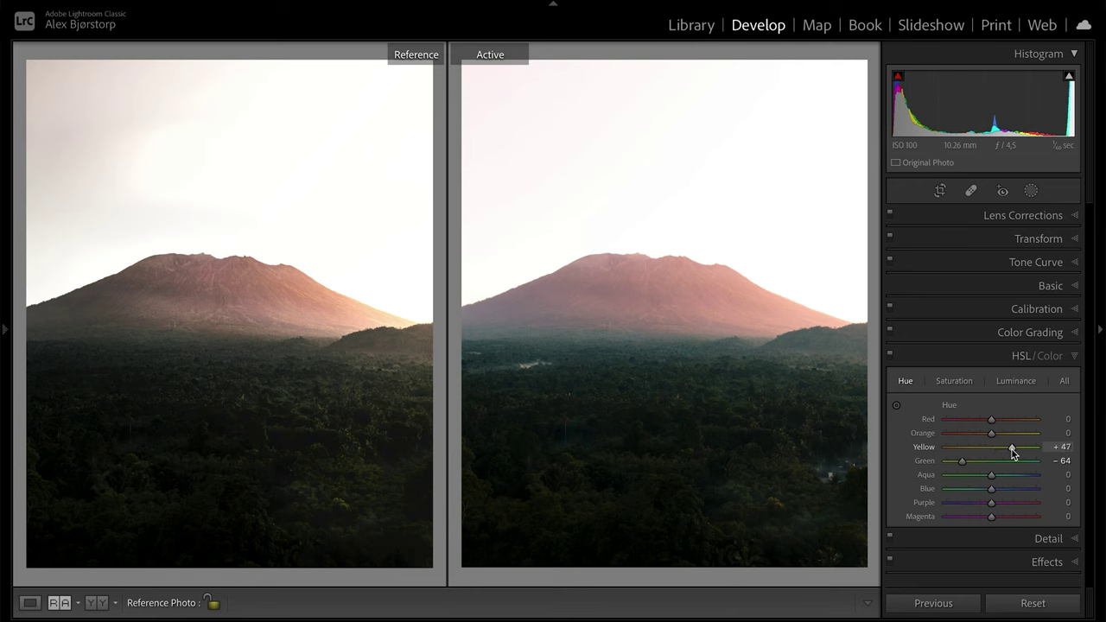
Set HSL saturation: Yellow +39, Green −19, Aqua −32, Blue −49
left_click(953, 381)
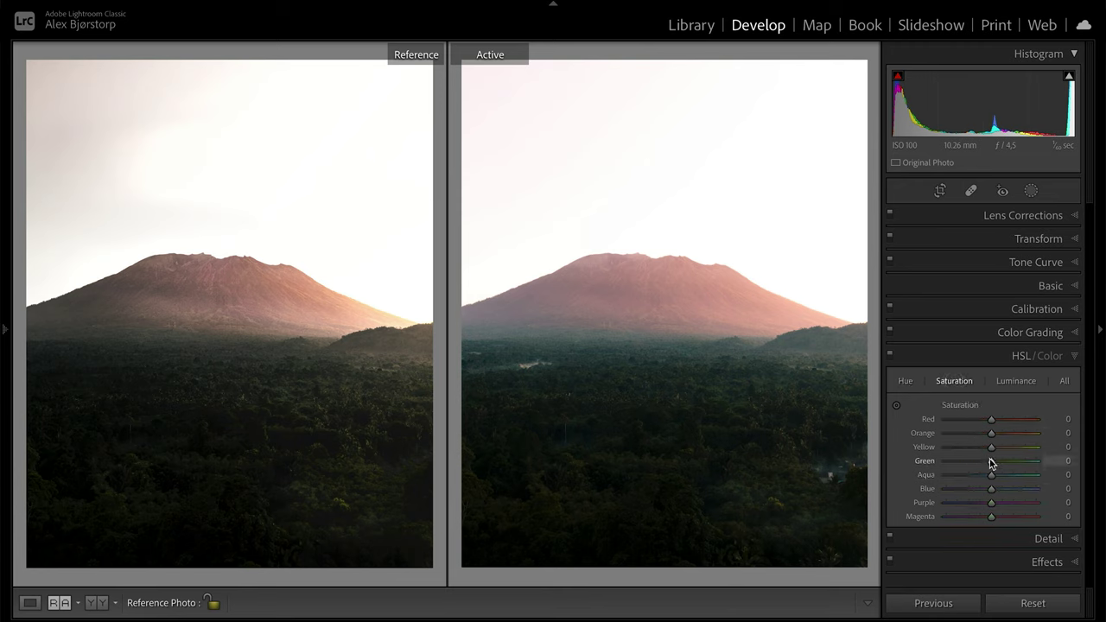
left_click_drag(991, 463, 964, 465)
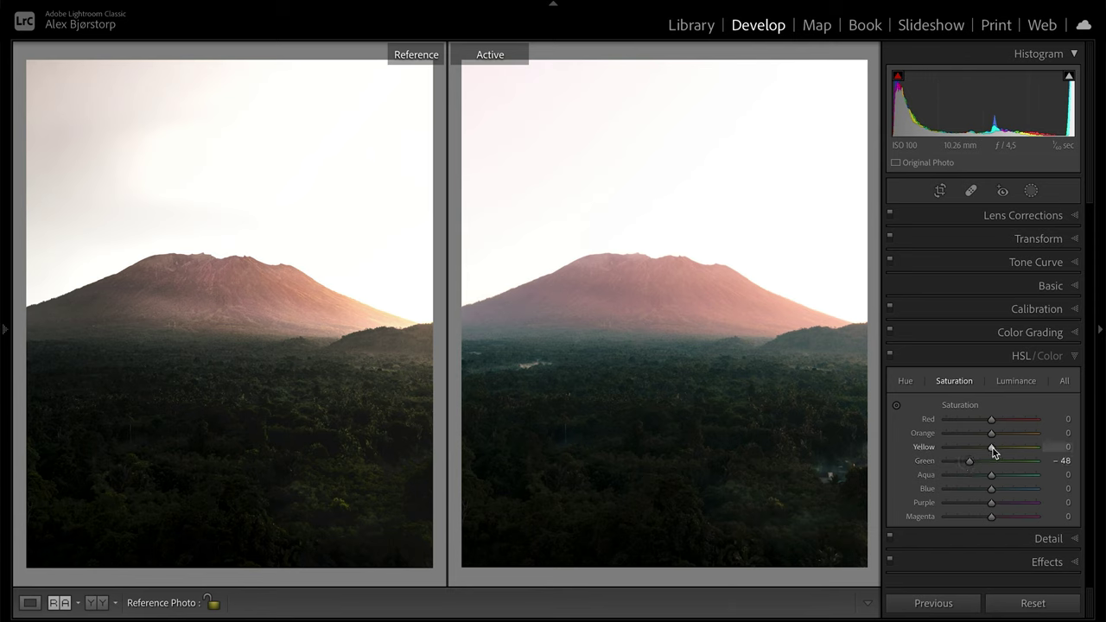
mouse_move(990, 447)
left_mouse_down()
mouse_move(1012, 448)
mouse_move(984, 463)
left_mouse_up()
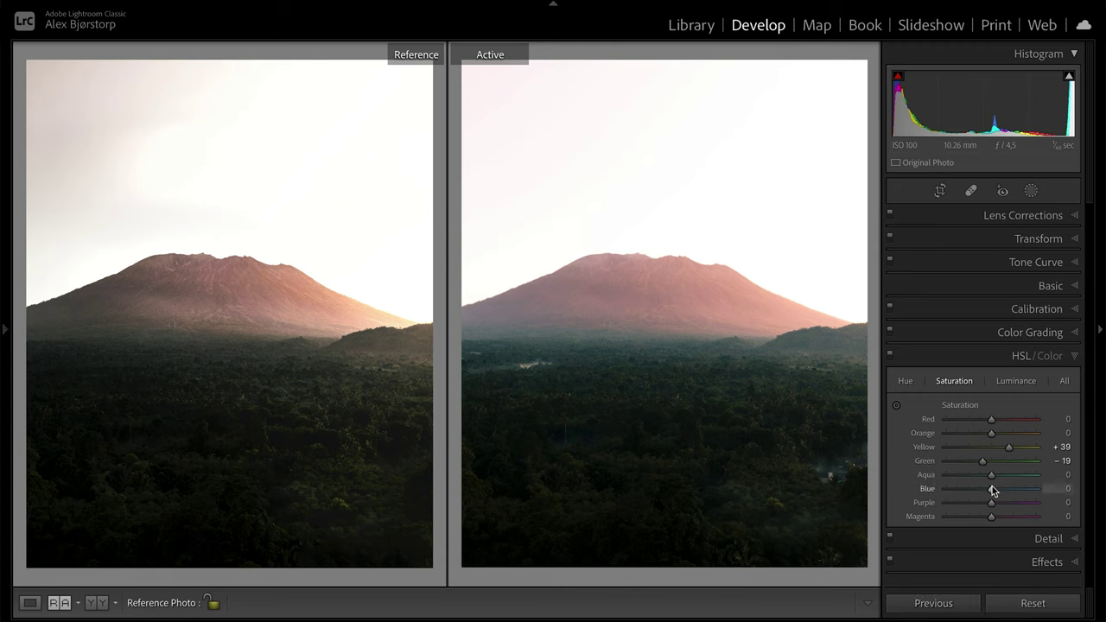
left_click_drag(991, 493, 965, 492)
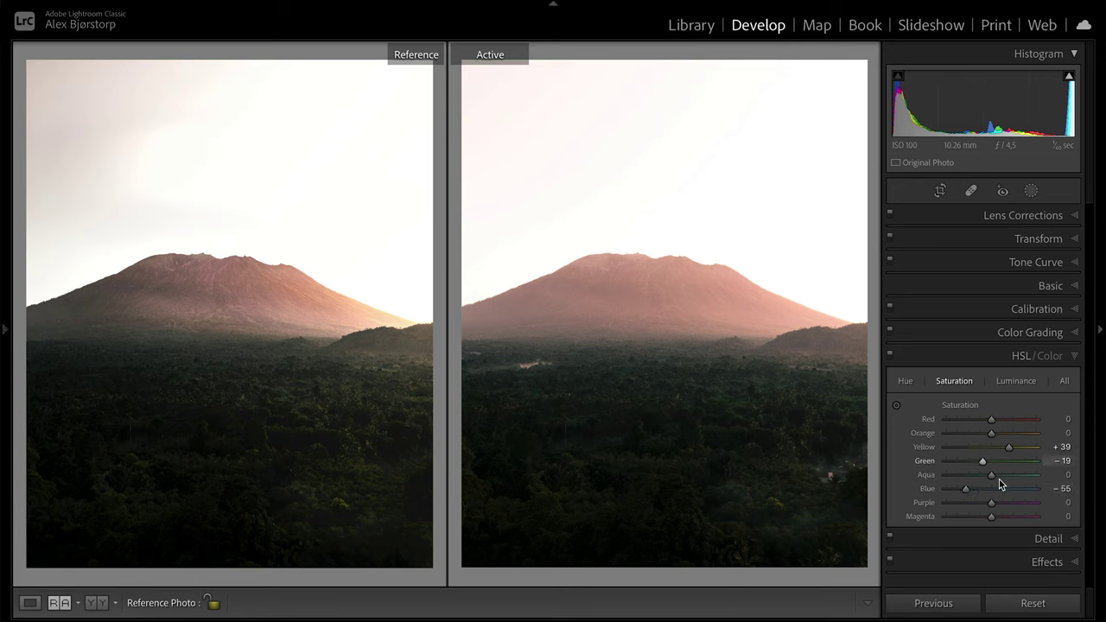
left_click_drag(965, 489, 977, 481)
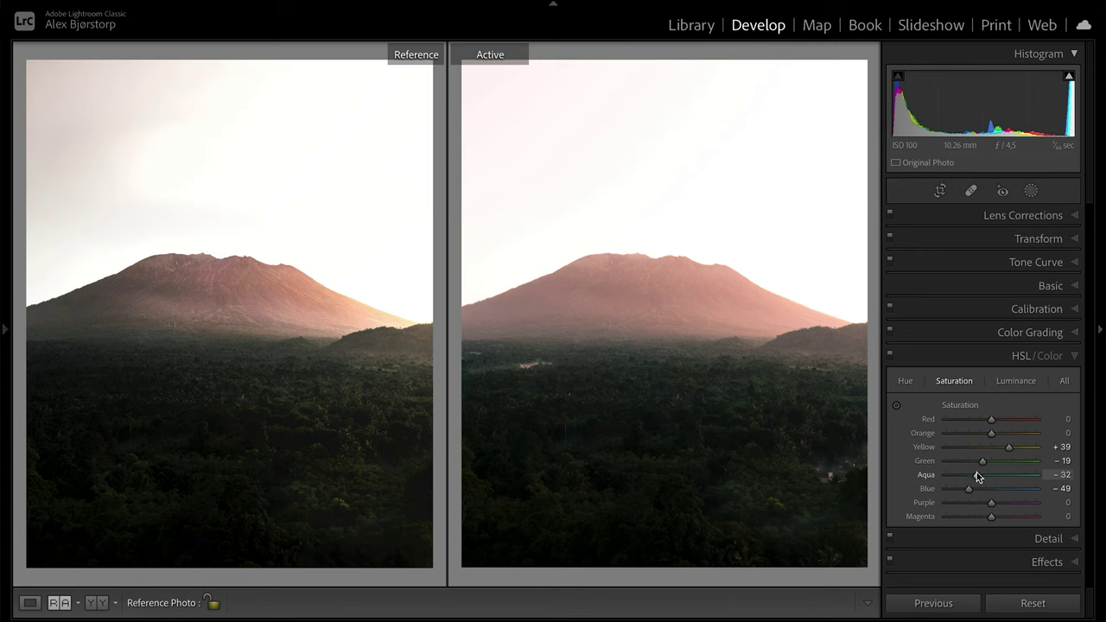
Try orange saturation and luminance changes, then reset both to zero
left_click_drag(994, 429, 956, 436)
double_click(991, 430)
left_click(1005, 389)
left_click_drag(990, 433, 934, 447)
double_click(1000, 434)
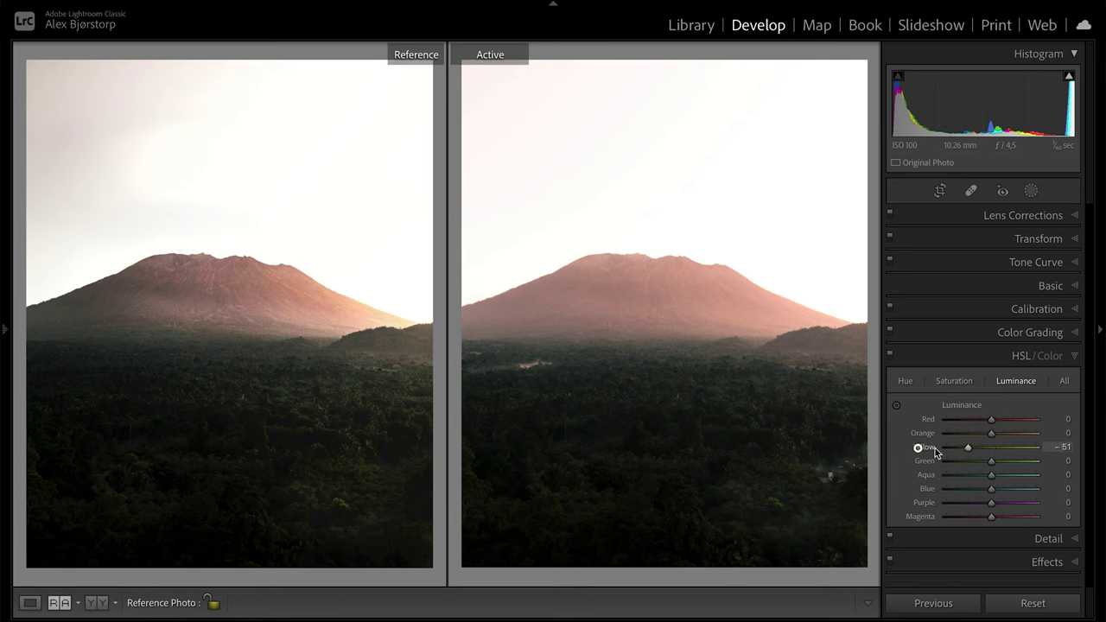
Set HSL luminance: Yellow +83, Green −16, Aqua −35, Blue −64
left_click_drag(1046, 450, 985, 430)
double_click(983, 446)
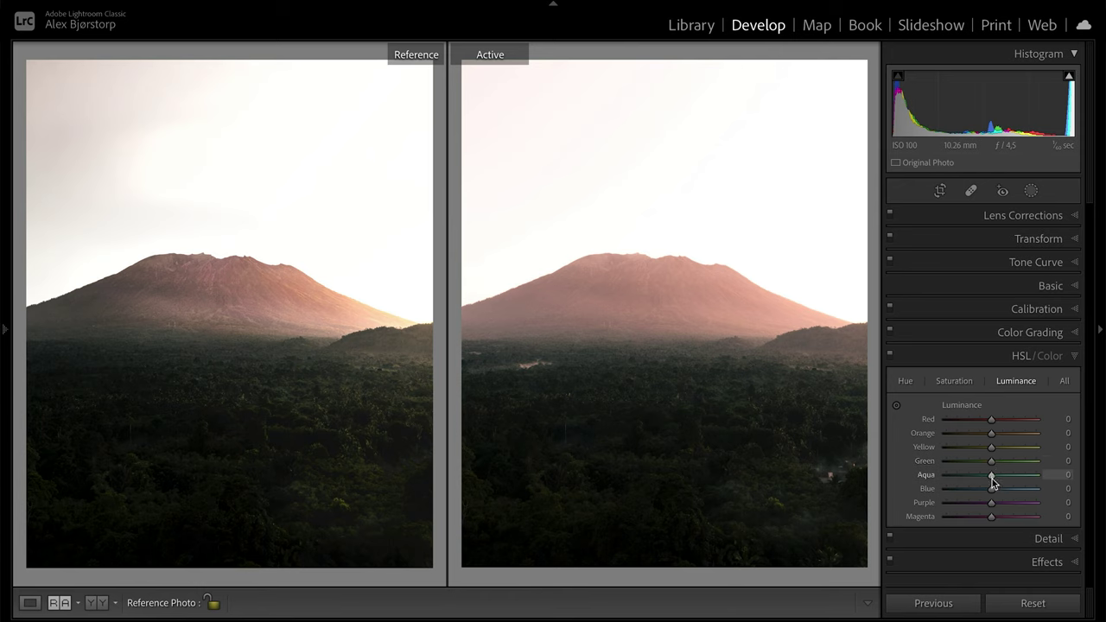
left_click_drag(991, 459, 1028, 451)
mouse_move(990, 485)
left_mouse_down()
mouse_move(953, 487)
mouse_move(975, 475)
left_mouse_up()
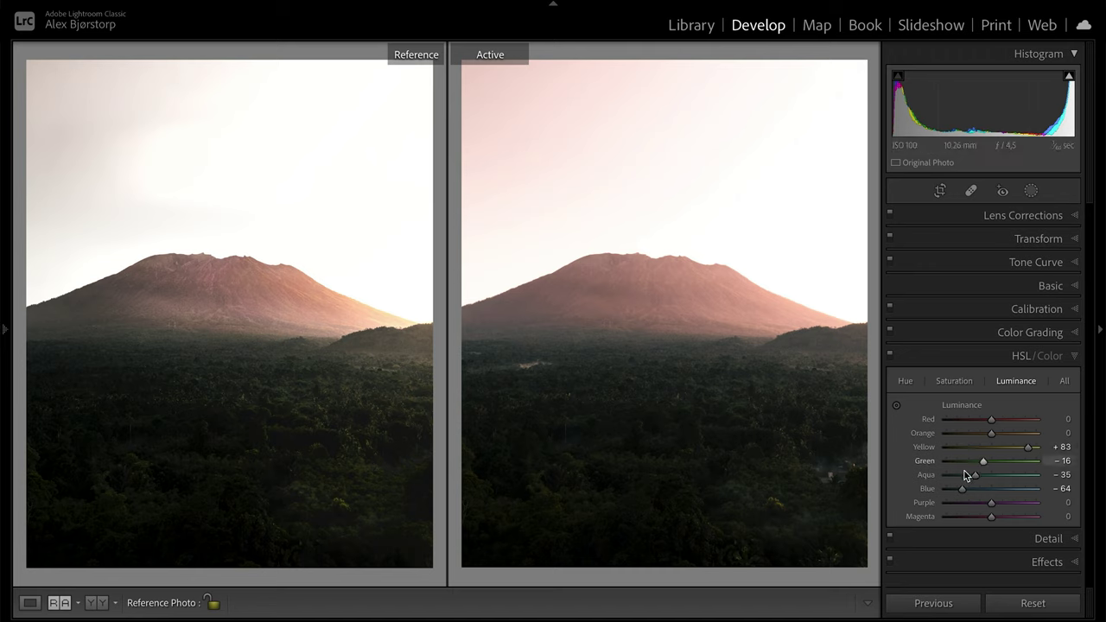
left_click(1062, 285)
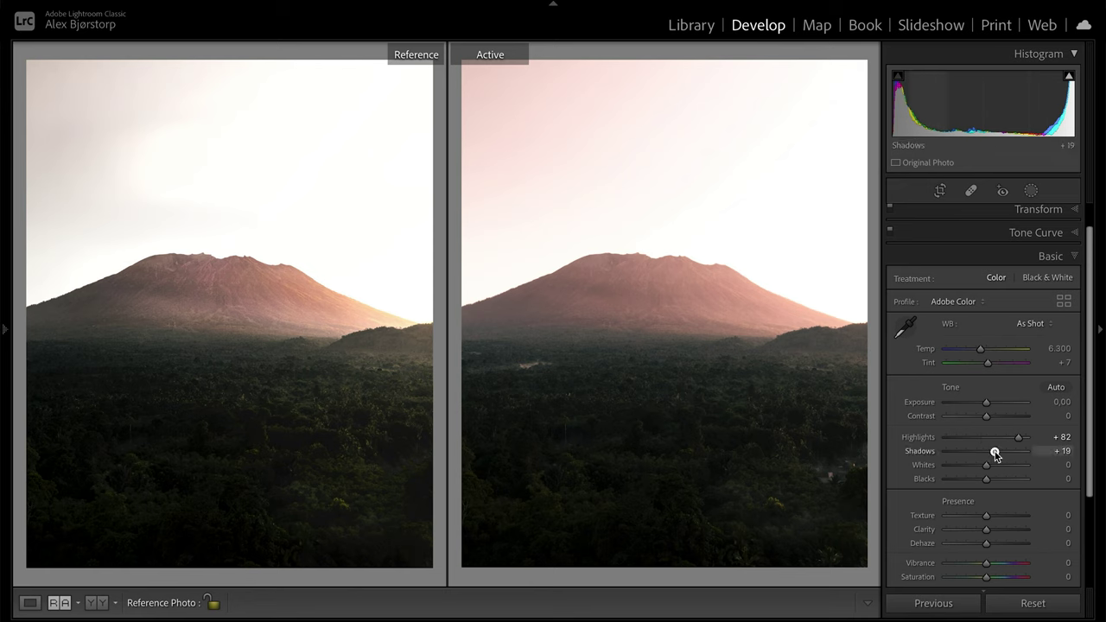
Lift Shadows to +29 and pull Highlights down to +44, then collapse Basic
left_click_drag(995, 454, 998, 456)
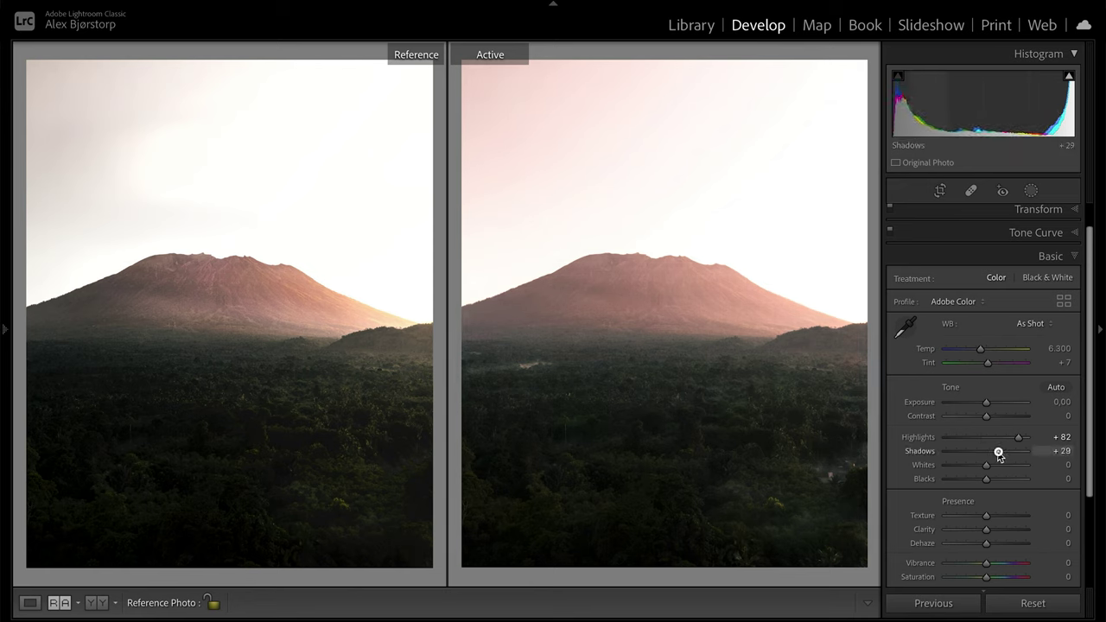
mouse_move(1016, 440)
left_mouse_down()
mouse_move(978, 440)
mouse_move(1027, 440)
mouse_move(1003, 443)
left_mouse_up()
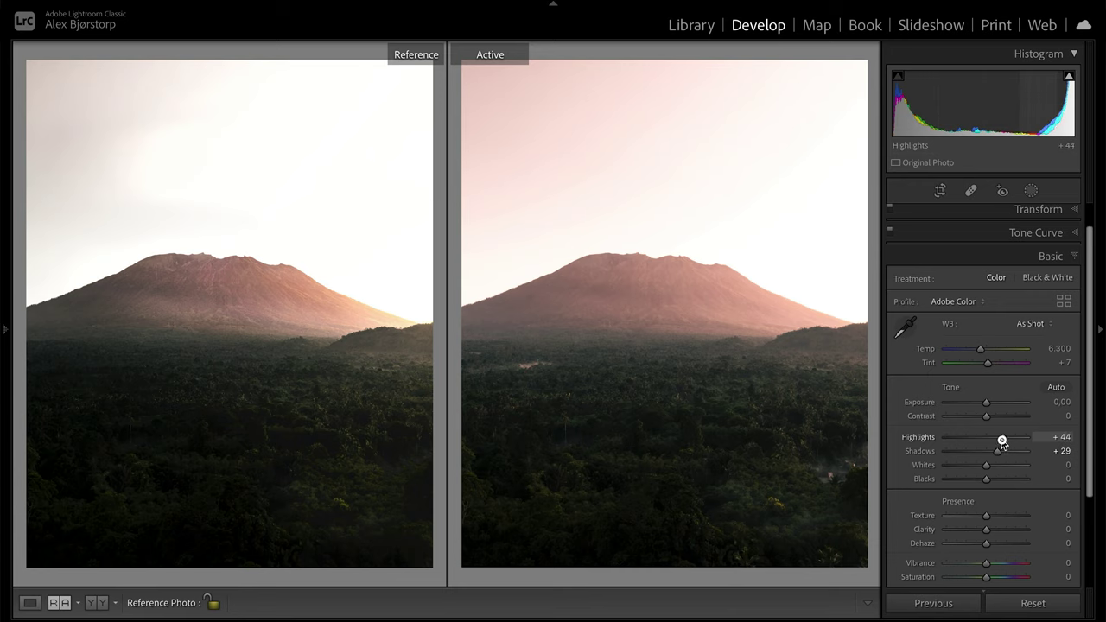
left_click_drag(1002, 442, 999, 440)
left_click(1045, 256)
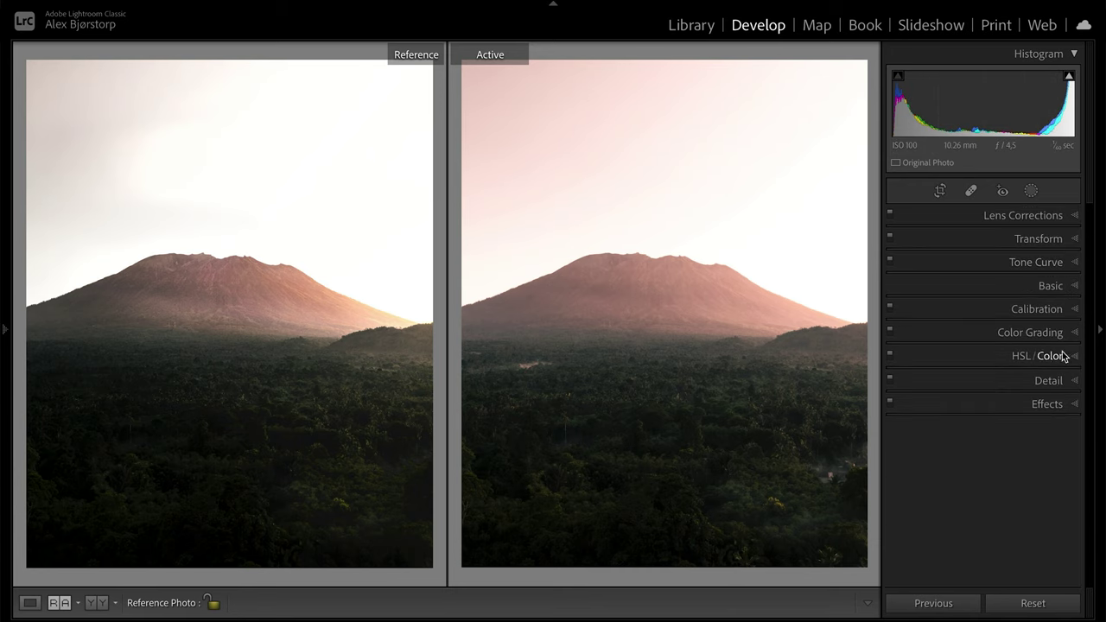
In the Detail panel, sharpen with Masking 85 and Amount 122
left_click(1069, 380)
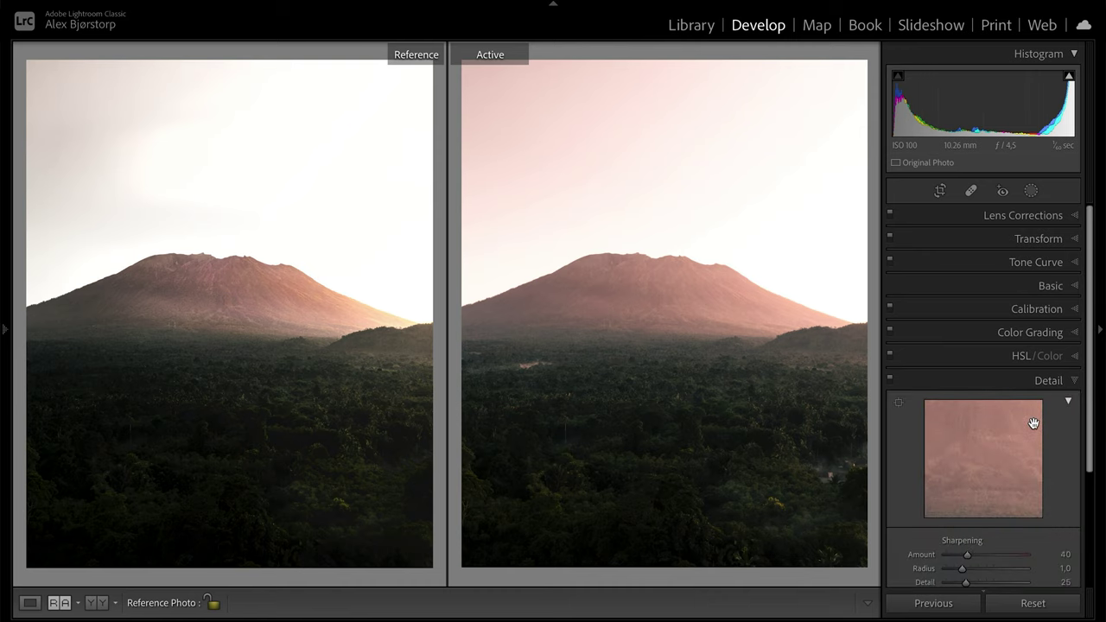
scroll(1033, 423, "down", 2)
scroll(1033, 422, "down", 1)
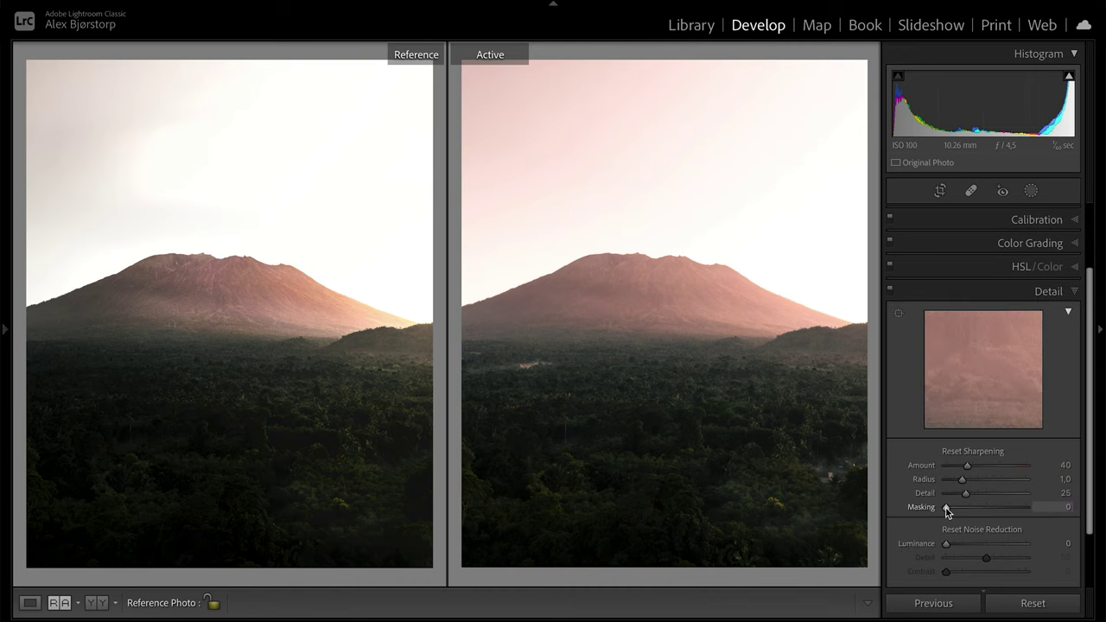
key("alt")
left_click_drag(946, 510, 1014, 509)
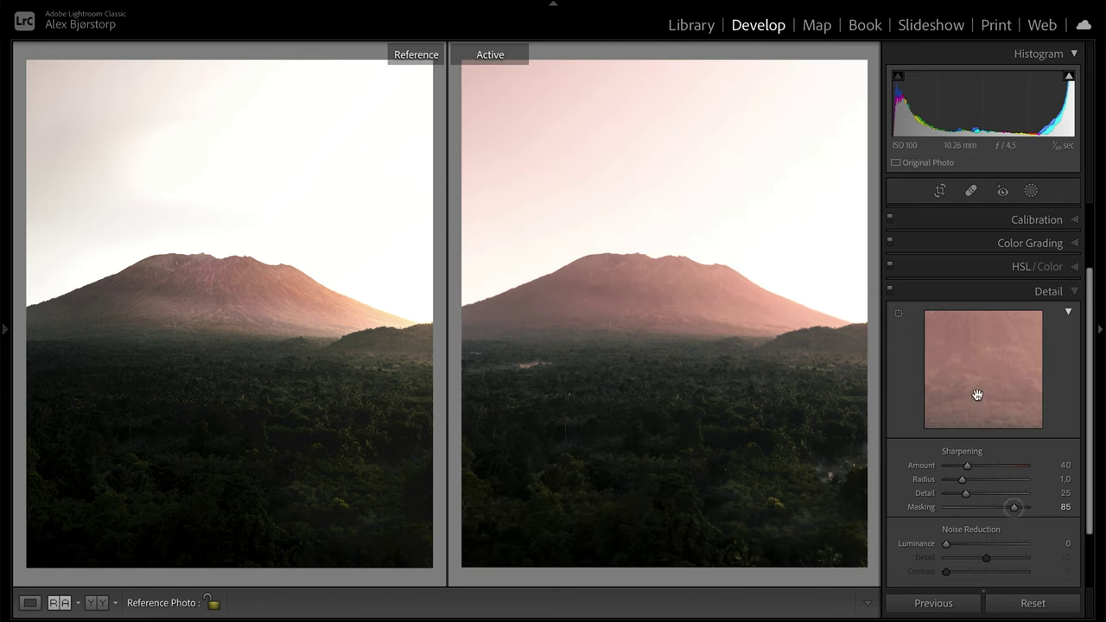
left_click(1010, 468)
scroll(992, 460, "down", 3)
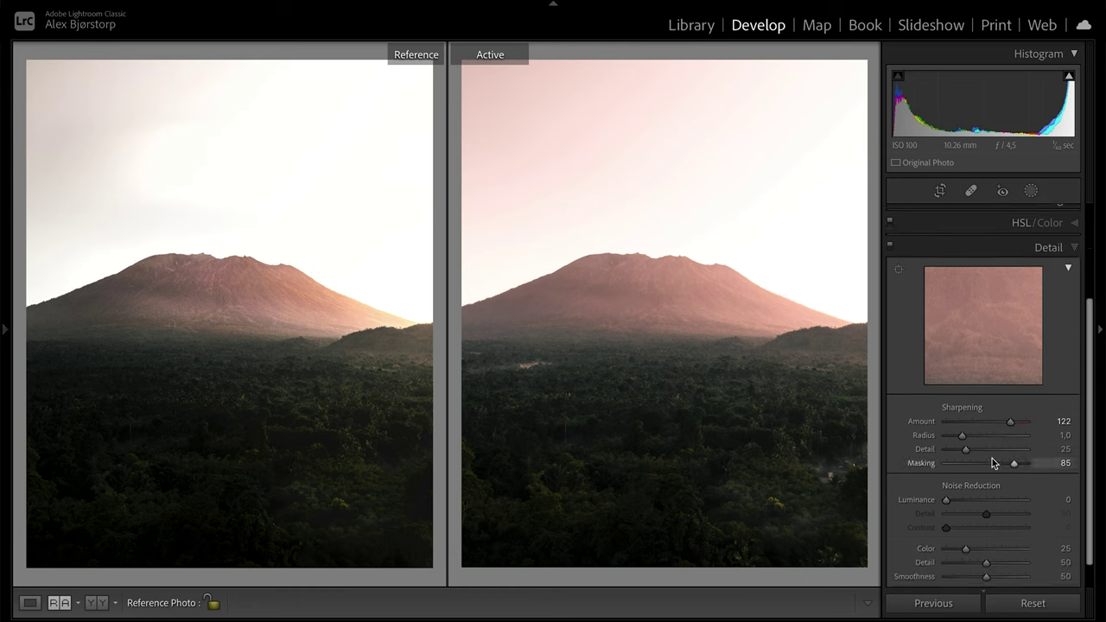
scroll(1009, 427, "up", 5)
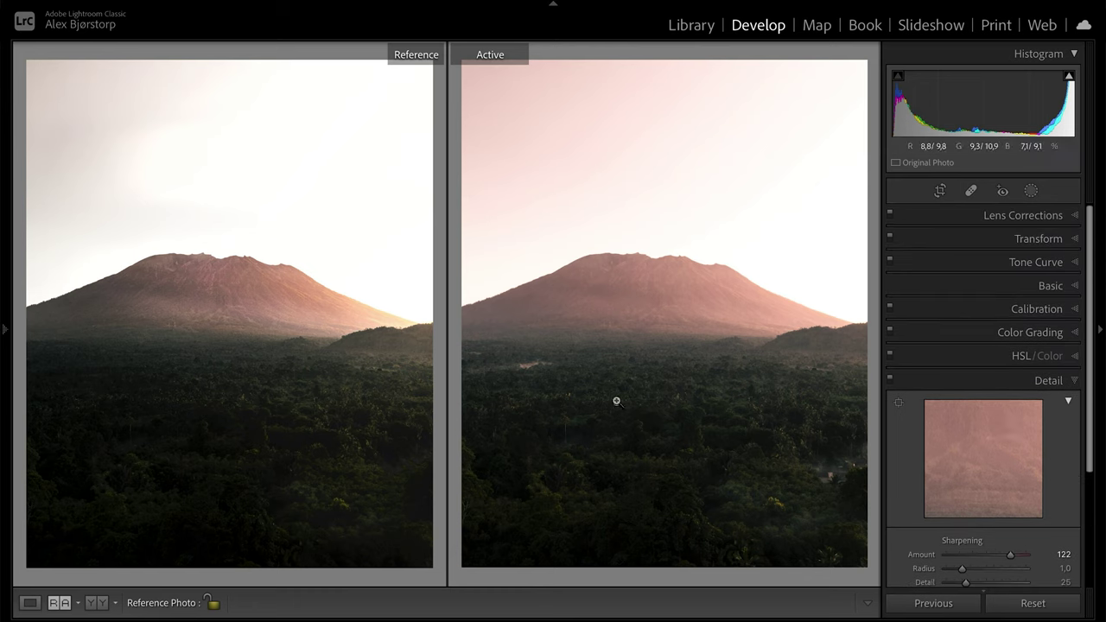
In Color Grading, lower Global saturation and push Midtones toward orange (saturation 32, hue 28)
left_click(1074, 333)
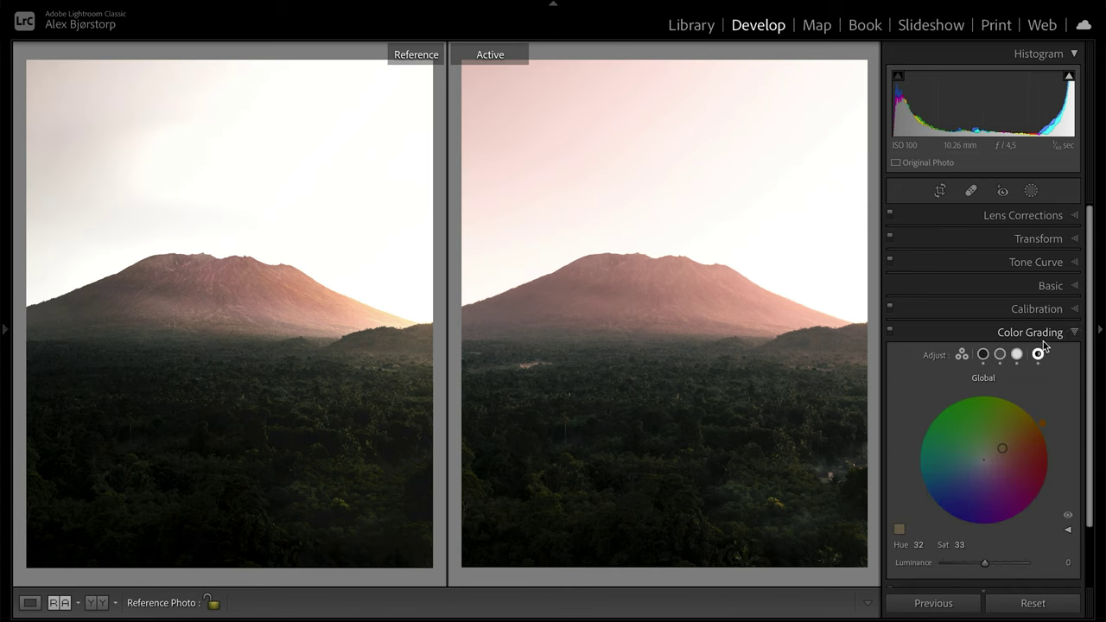
mouse_move(1001, 448)
left_mouse_down()
mouse_move(983, 458)
mouse_move(997, 450)
left_mouse_up()
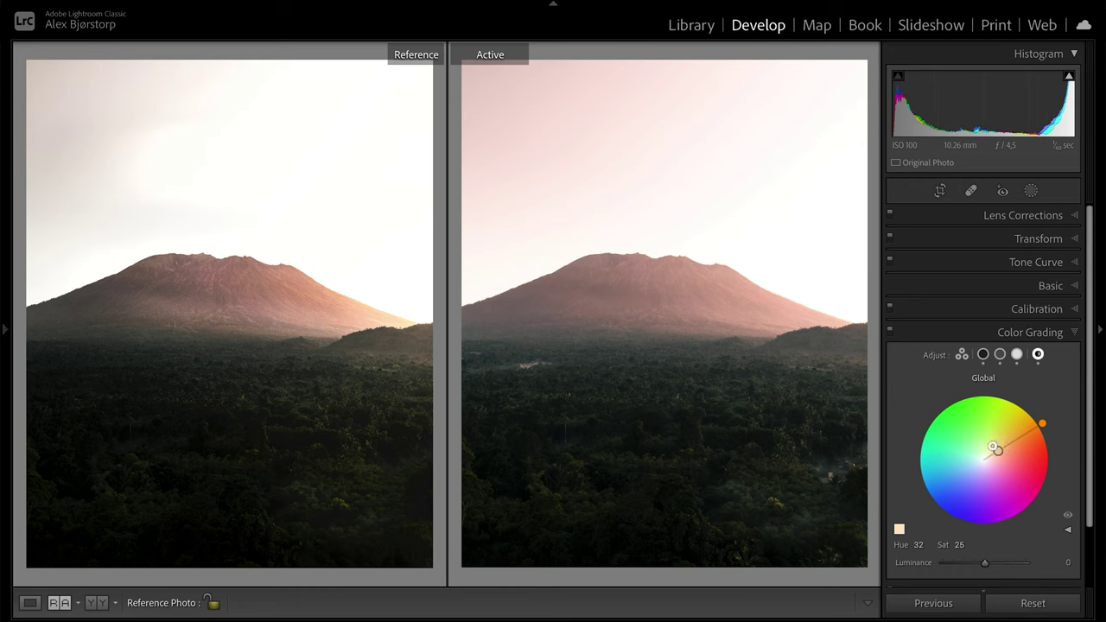
left_click(1000, 354)
mouse_move(997, 456)
left_mouse_down()
mouse_move(1011, 444)
mouse_move(1002, 449)
left_mouse_up()
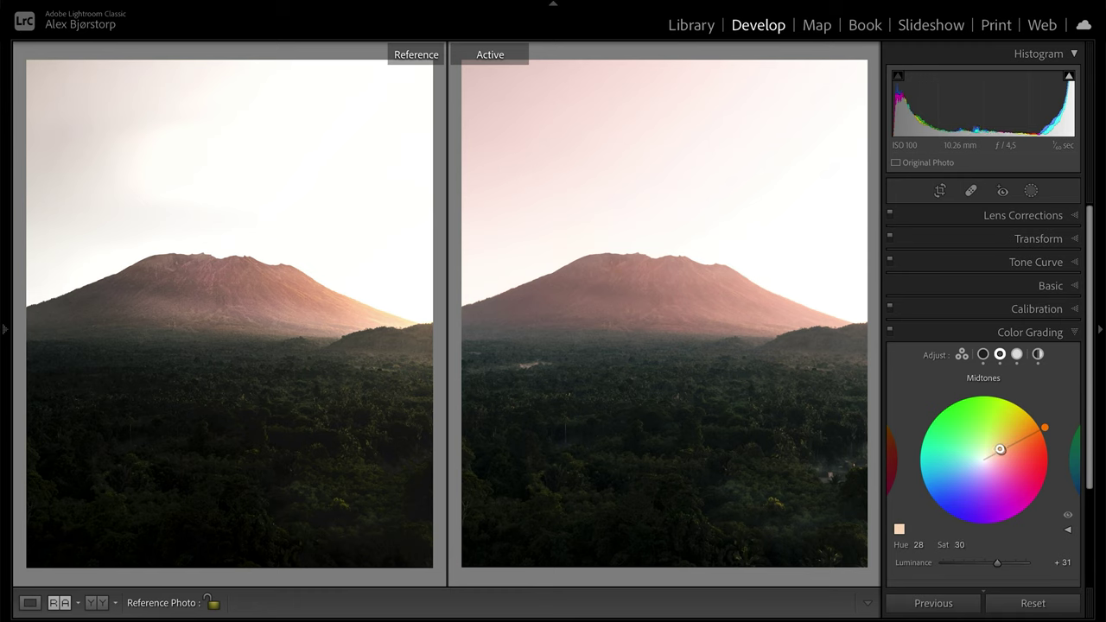
left_click(1017, 354)
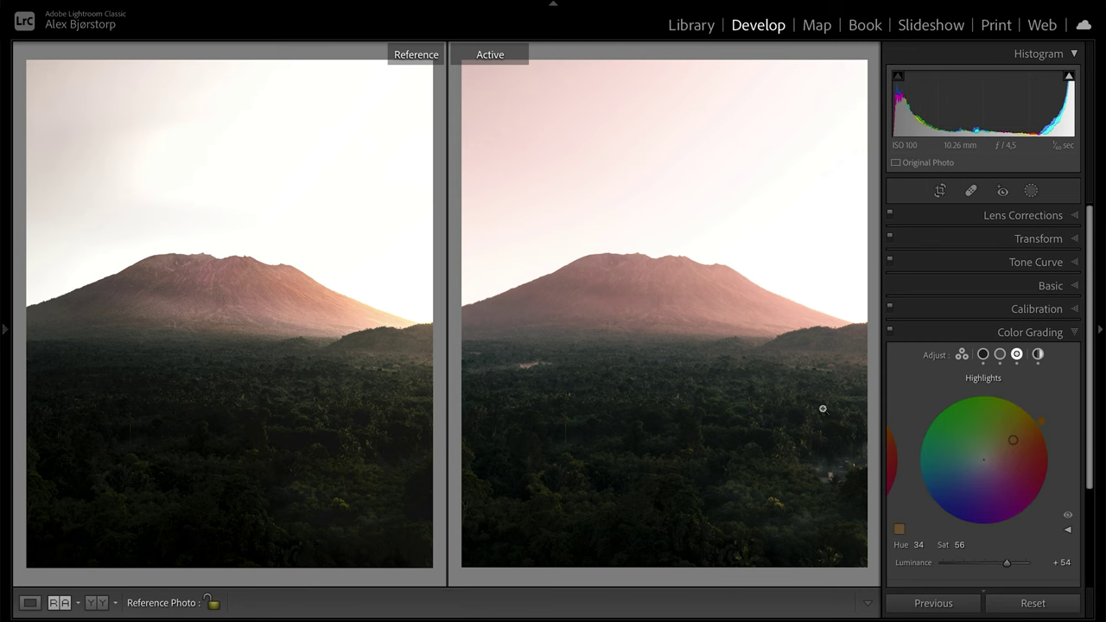
Zoom in to inspect the volcano, fit the photo back, and bring up the new-mask choices
left_click(655, 291)
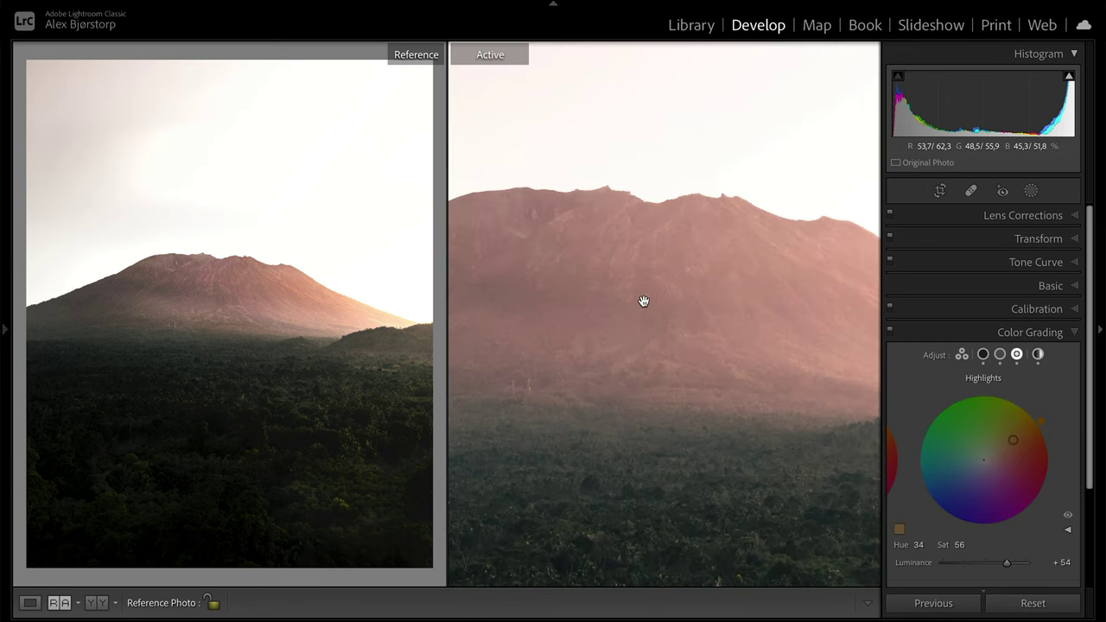
left_click(629, 305)
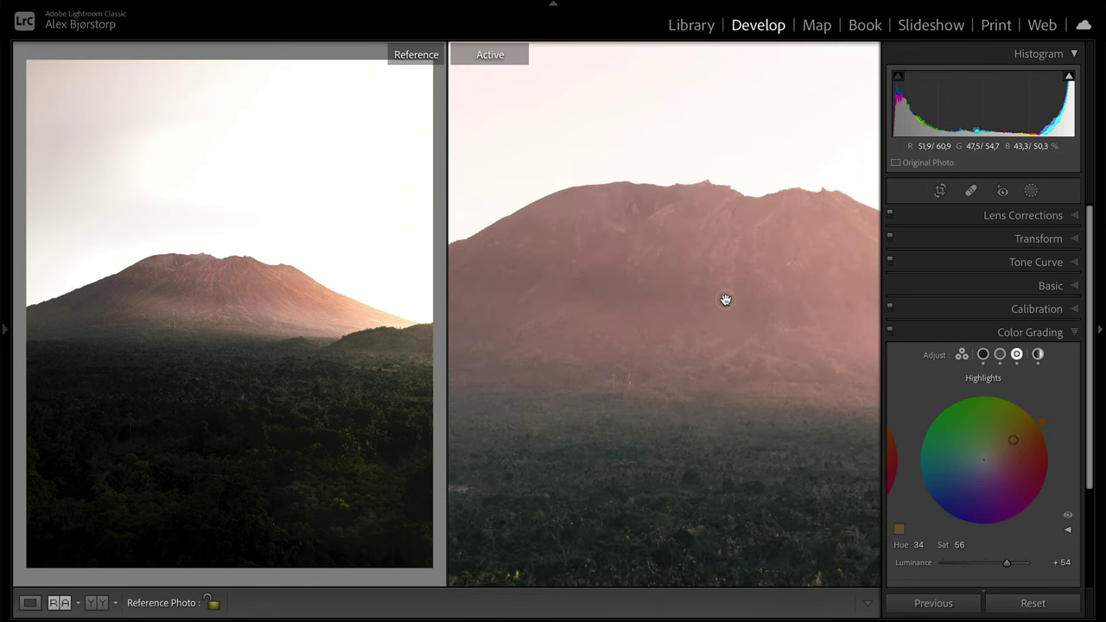
left_click(724, 299)
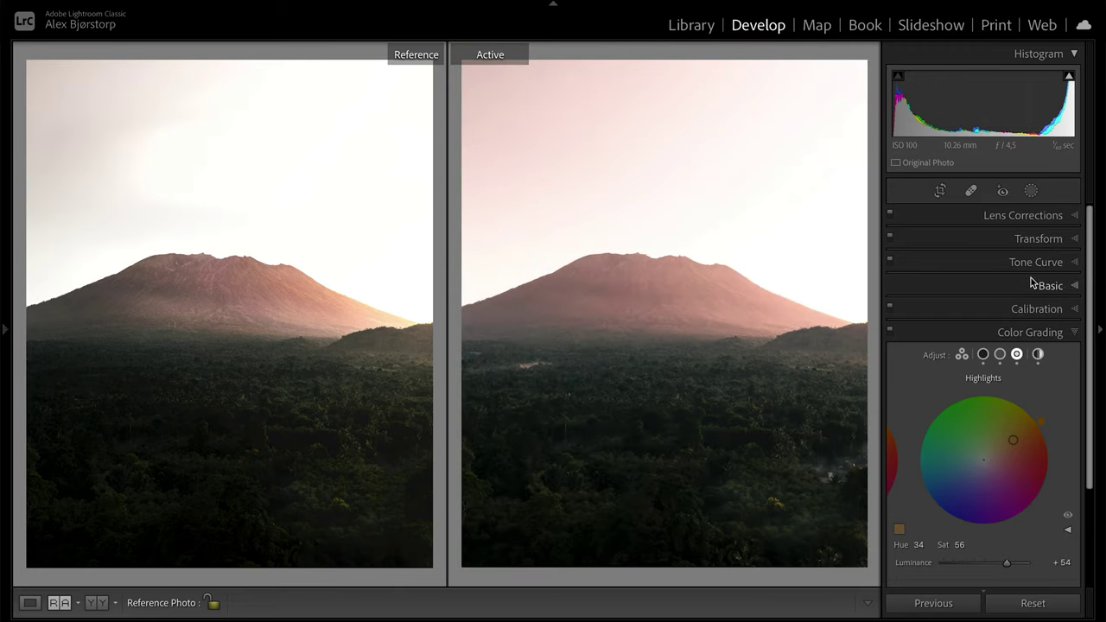
left_click(1029, 191)
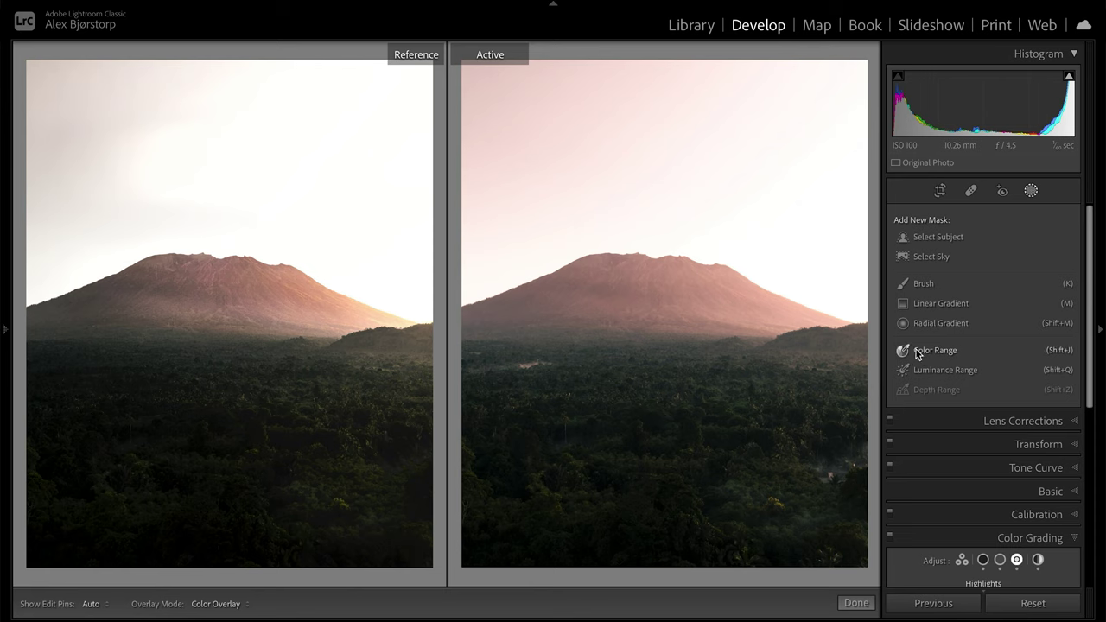
Add a linear gradient over the lower forest with Shadows −18 and Highlights +42
left_click(938, 304)
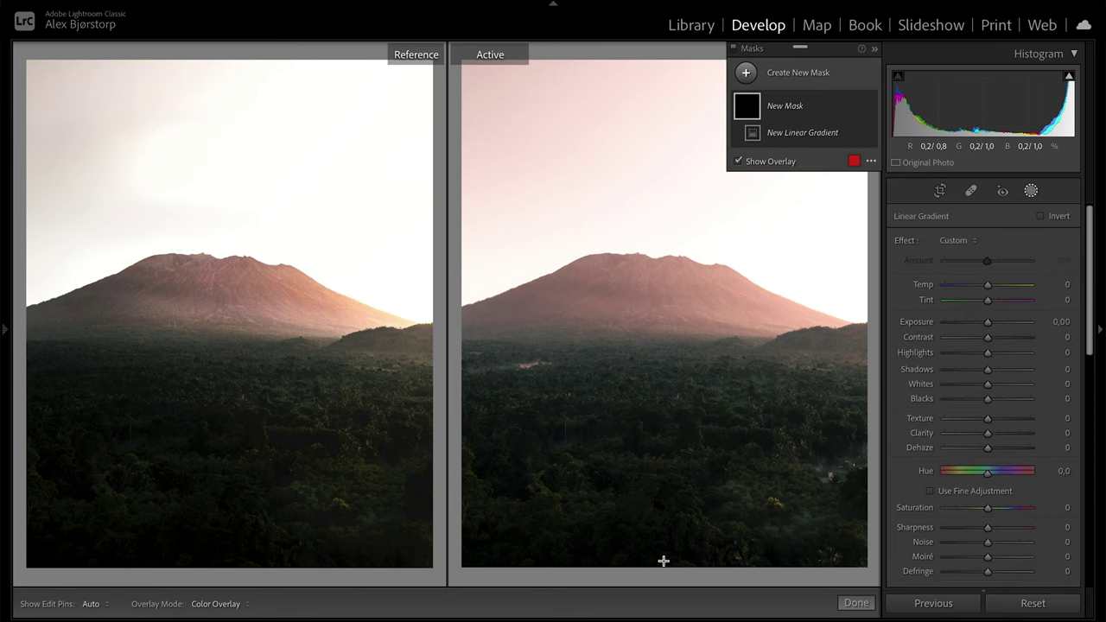
left_click_drag(671, 579, 671, 59)
left_click_drag(670, 325, 674, 435)
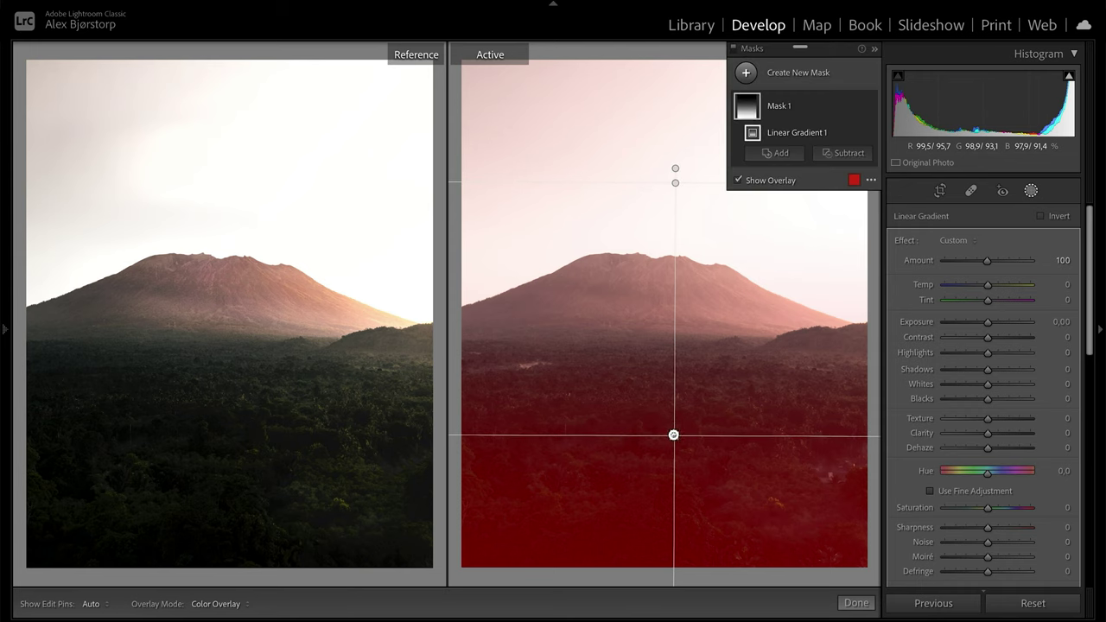
mouse_move(987, 370)
left_mouse_down()
mouse_move(974, 374)
mouse_move(982, 353)
mouse_move(1008, 354)
mouse_move(981, 378)
left_mouse_up()
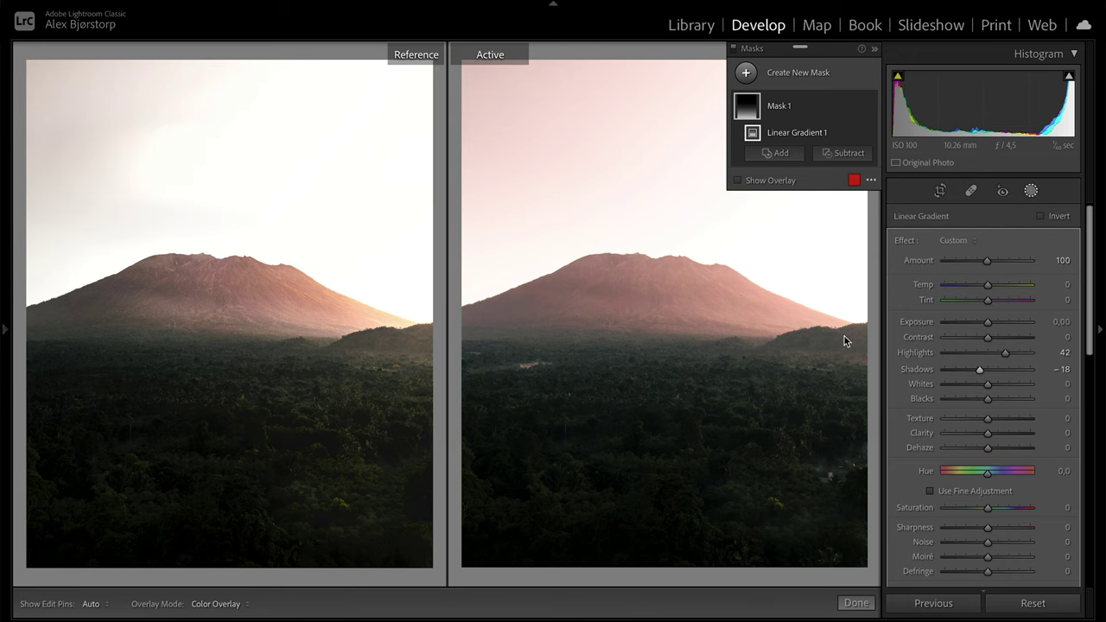
mouse_move(747, 299)
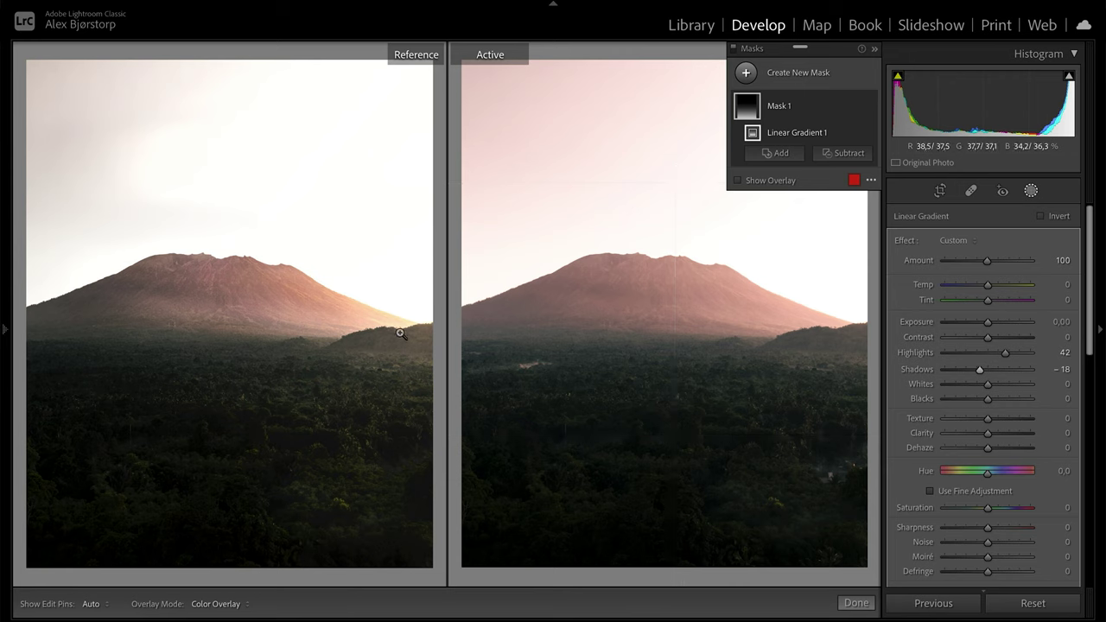
Draw a second linear gradient from the upper-right sky, then shift and rotate it
left_click(813, 76)
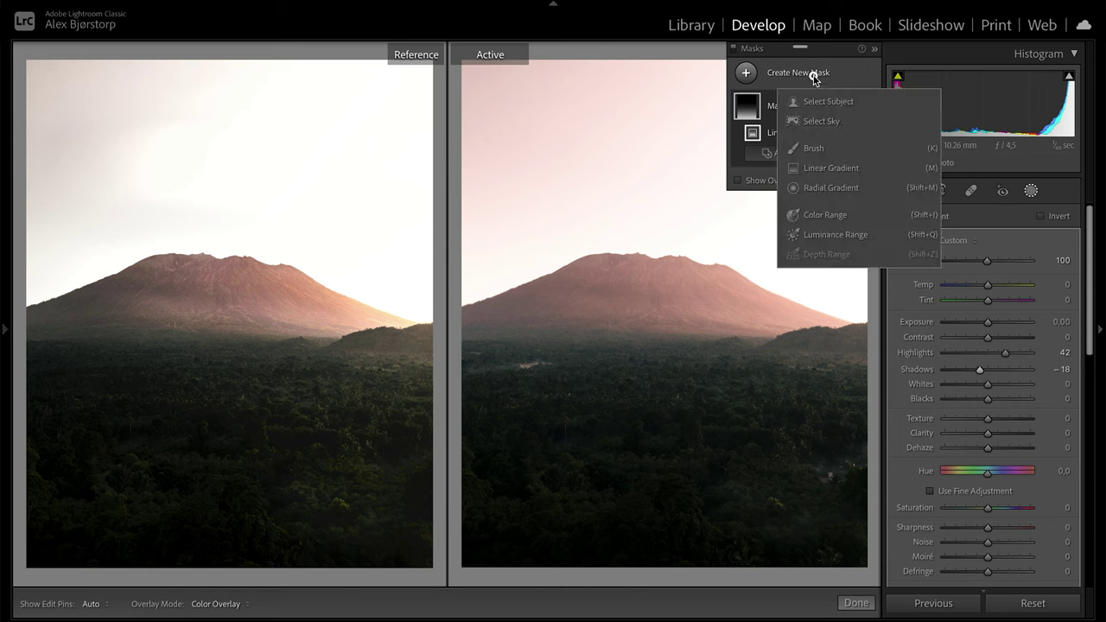
left_click(820, 168)
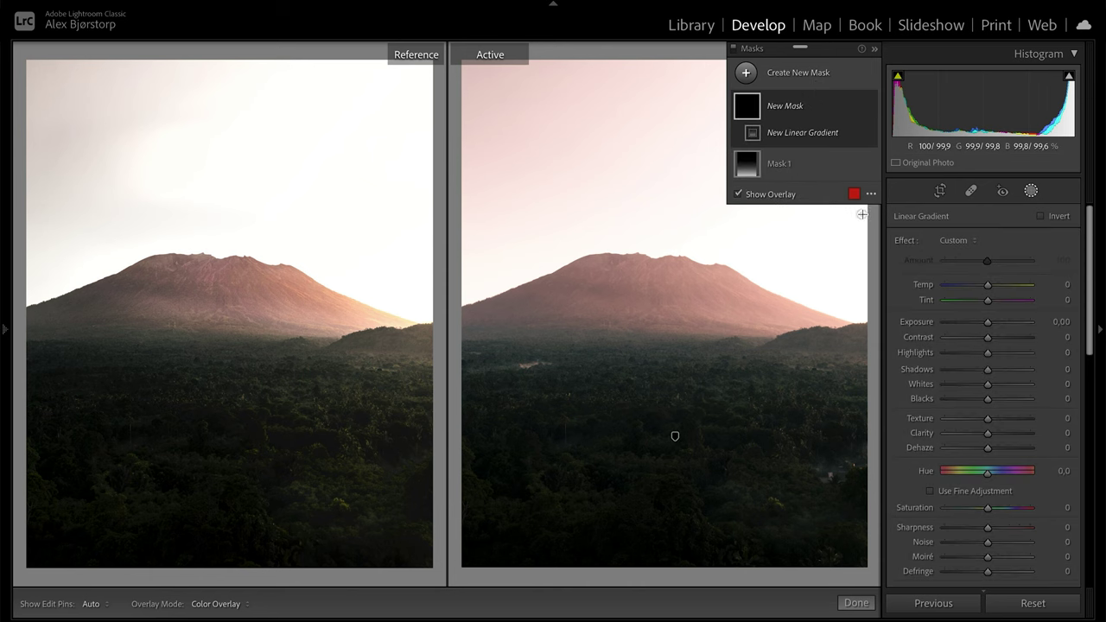
left_click_drag(861, 214, 590, 511)
left_click_drag(725, 365, 757, 263)
left_click_drag(619, 419, 556, 461)
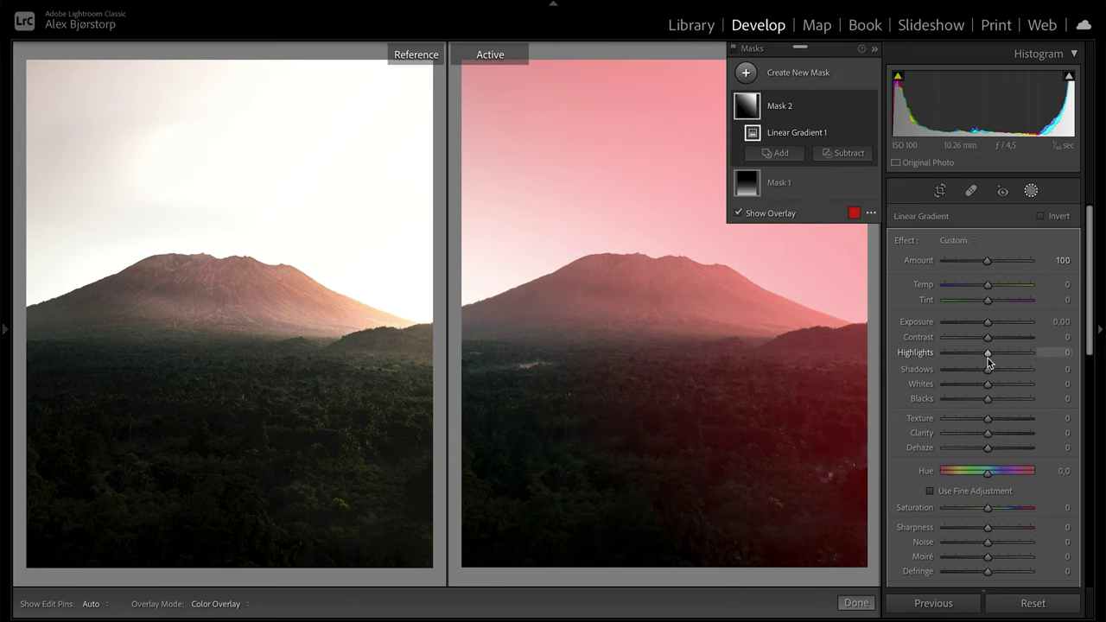
Set the sky gradient to Highlights +50, Temp +41 and Shadows +13
left_click_drag(987, 357, 1010, 357)
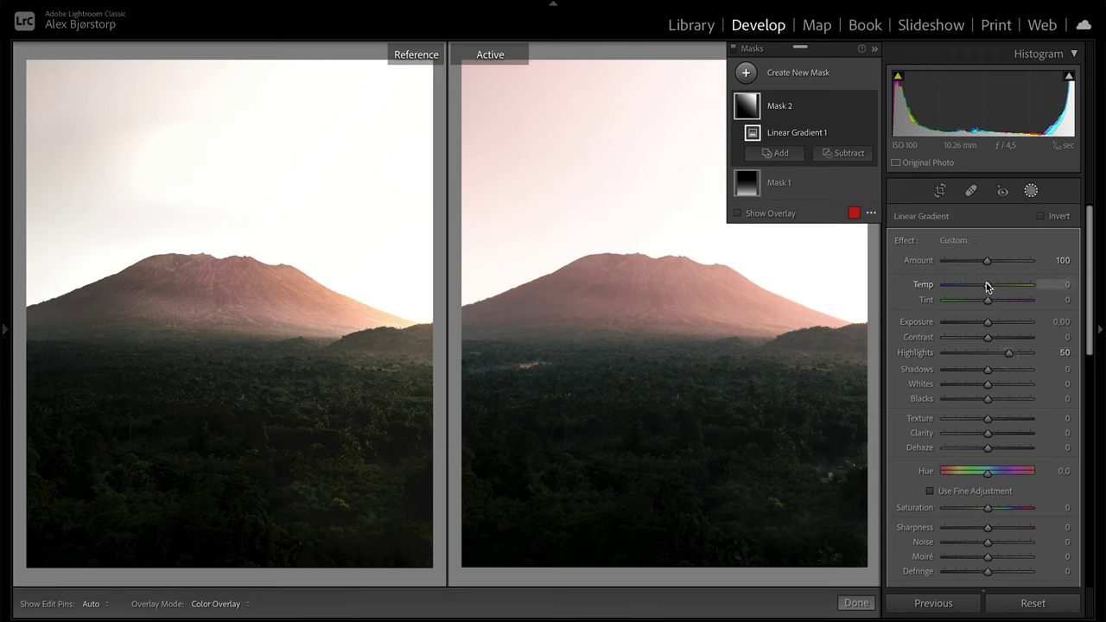
left_click_drag(986, 284, 1005, 284)
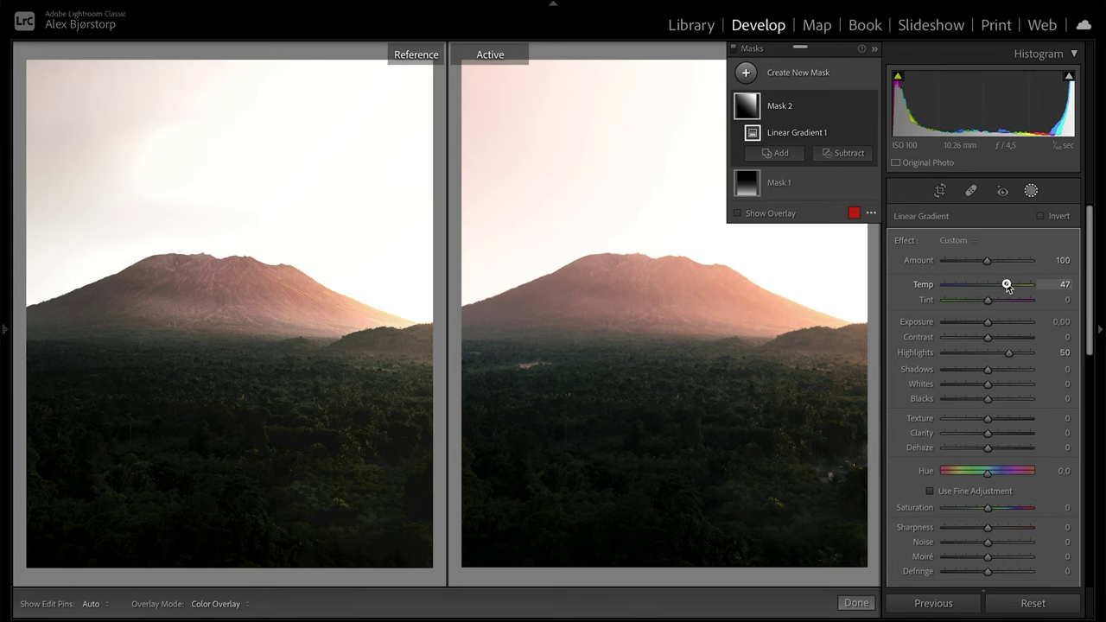
left_click_drag(1007, 286, 1005, 286)
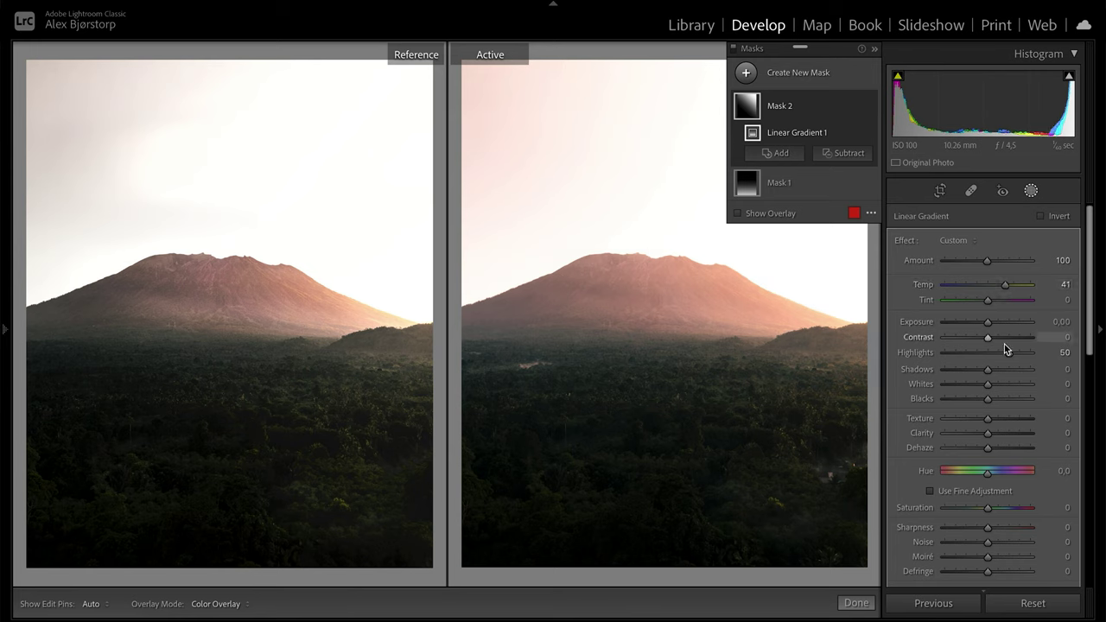
left_click_drag(990, 373, 994, 373)
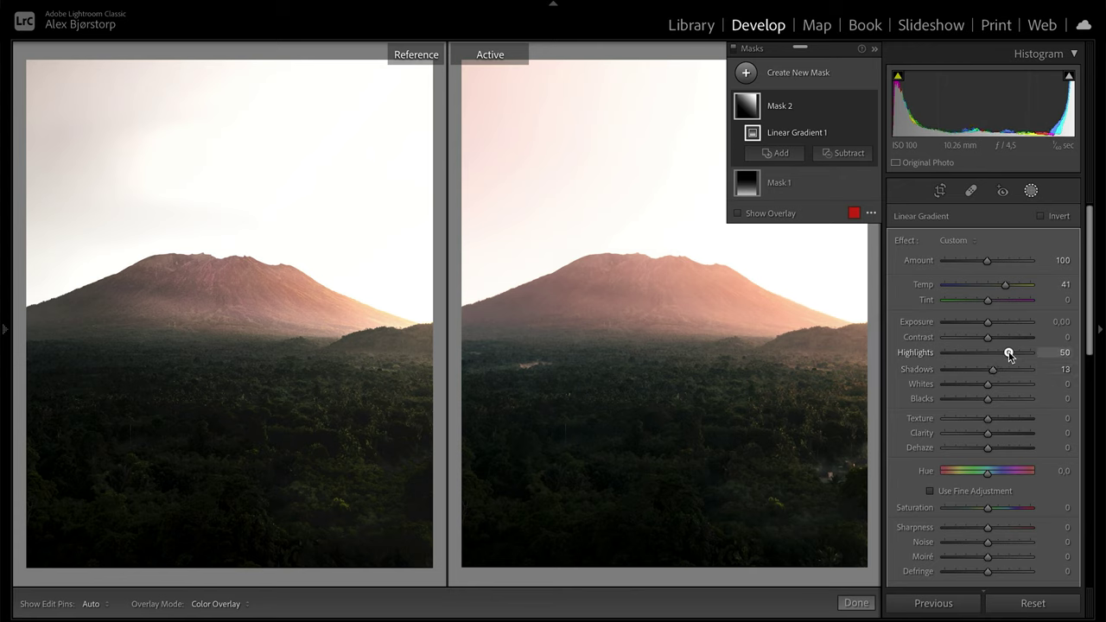
Lay a third diagonal linear gradient across the lower forest with Highlights −12 and Shadows −24
left_click(798, 72)
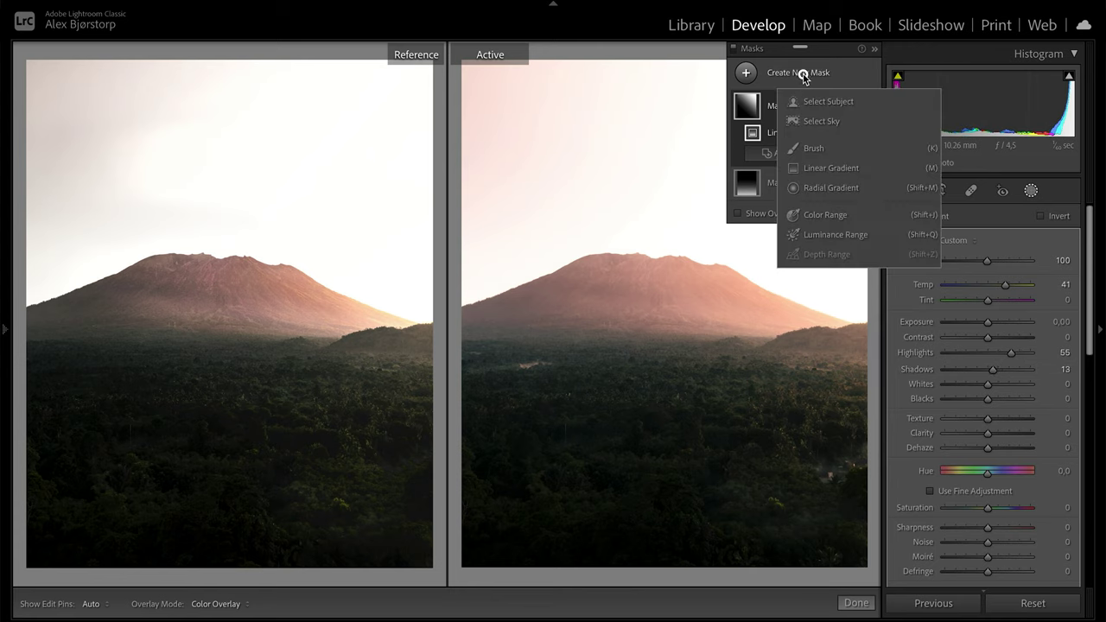
left_click(817, 168)
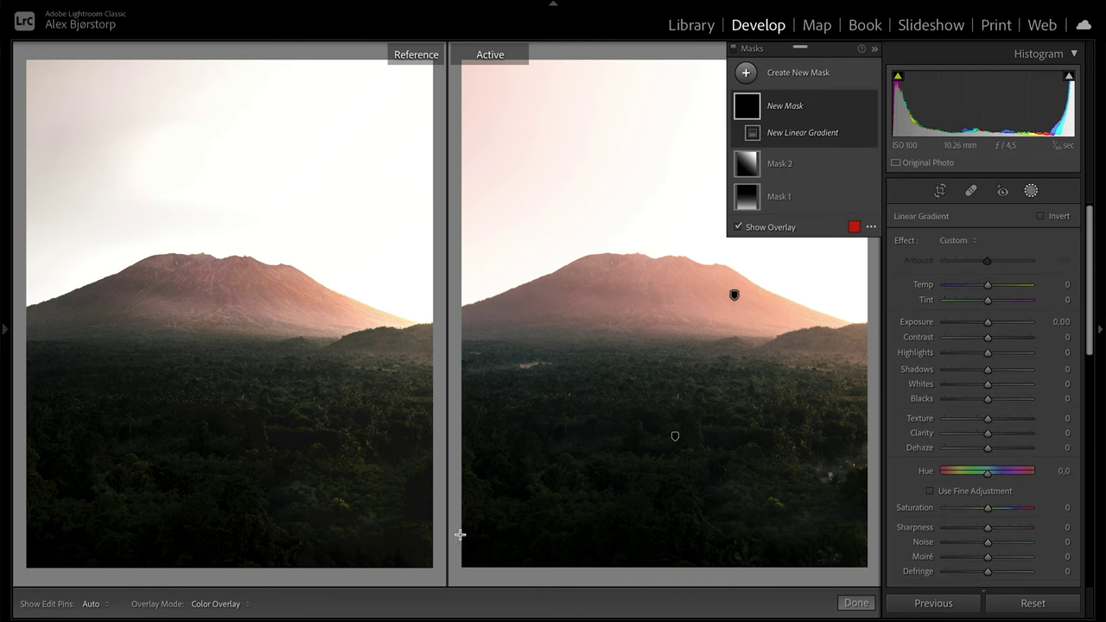
left_click_drag(451, 517, 829, 313)
left_click_drag(634, 409, 585, 404)
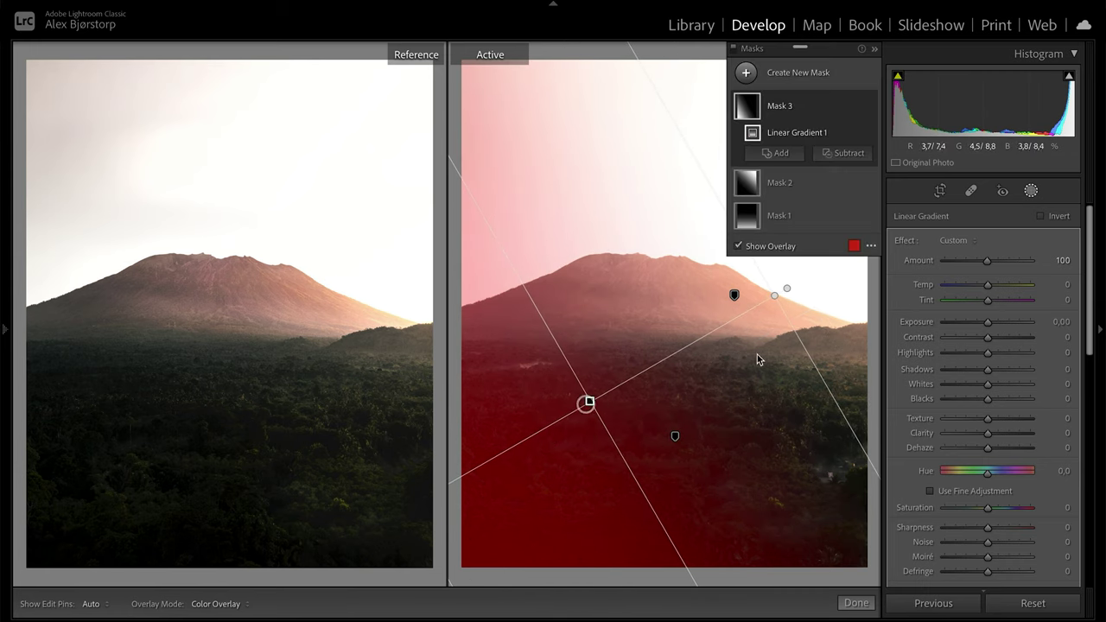
mouse_move(988, 370)
left_mouse_down()
mouse_move(976, 368)
mouse_move(983, 356)
mouse_move(974, 370)
left_mouse_up()
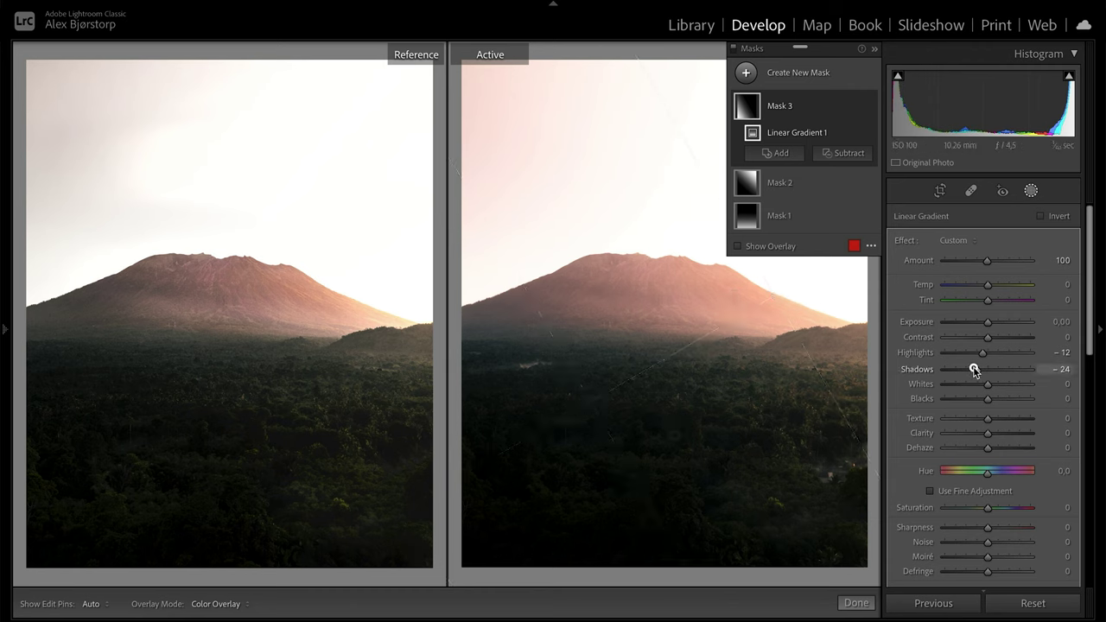
Create a radial gradient mask and shape it to sit centred over the volcano
left_click(787, 74)
left_click(830, 186)
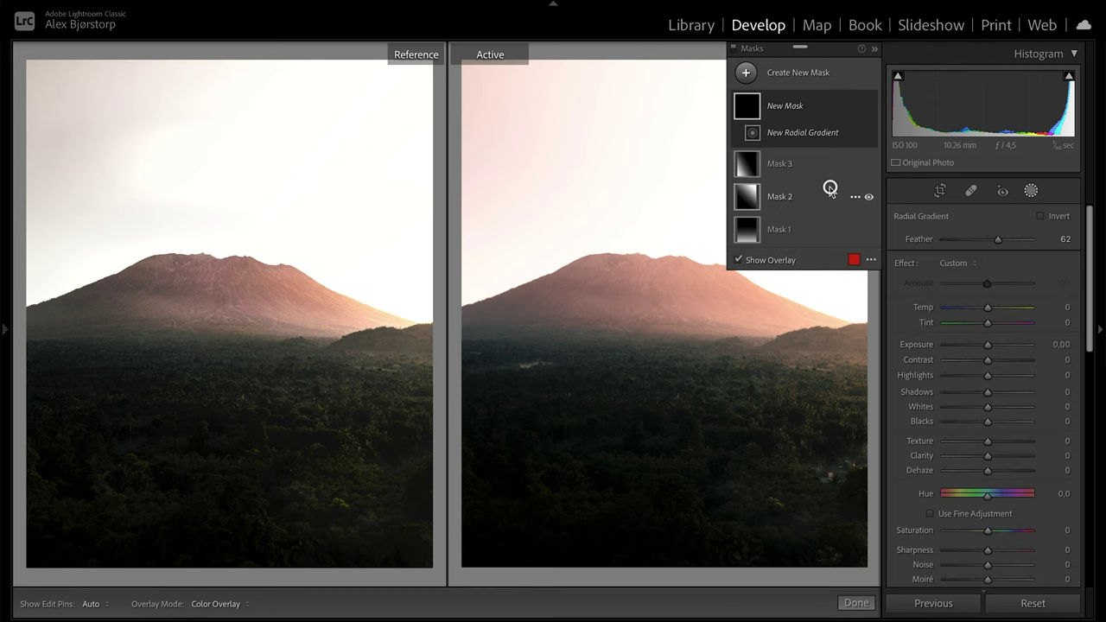
left_click_drag(562, 286, 827, 390)
left_click_drag(552, 318, 550, 336)
left_click_drag(549, 287, 643, 285)
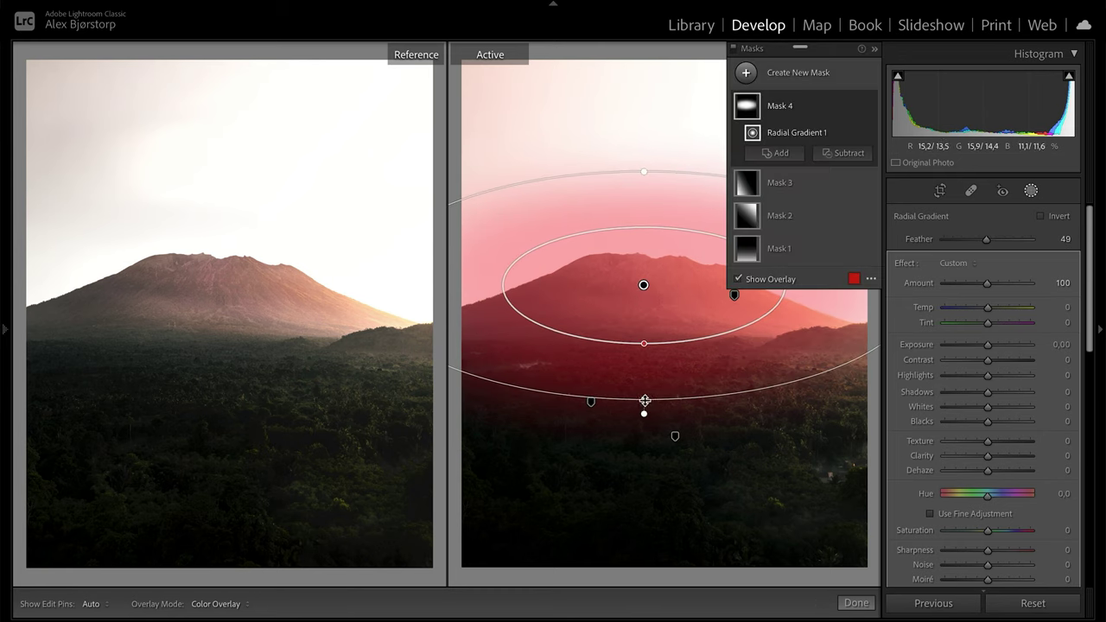
left_click_drag(644, 400, 645, 366)
left_click_drag(646, 282, 650, 299)
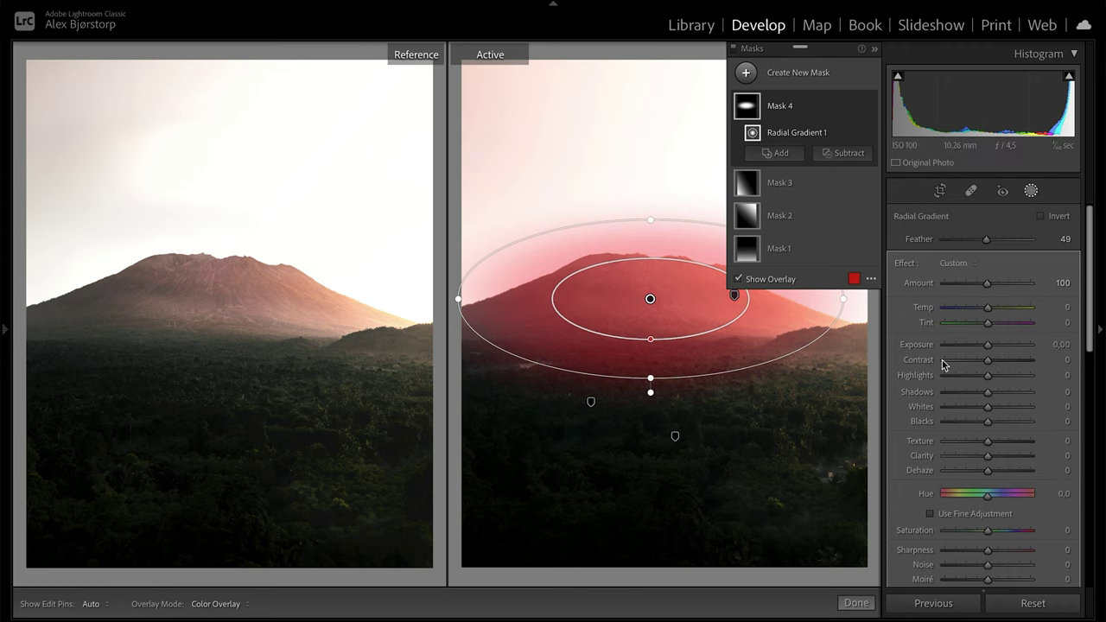
Give the volcano mask Texture 23, Clarity 13 and Dehaze 16, then close mask editing
key("o")
left_click_drag(986, 459, 988, 459)
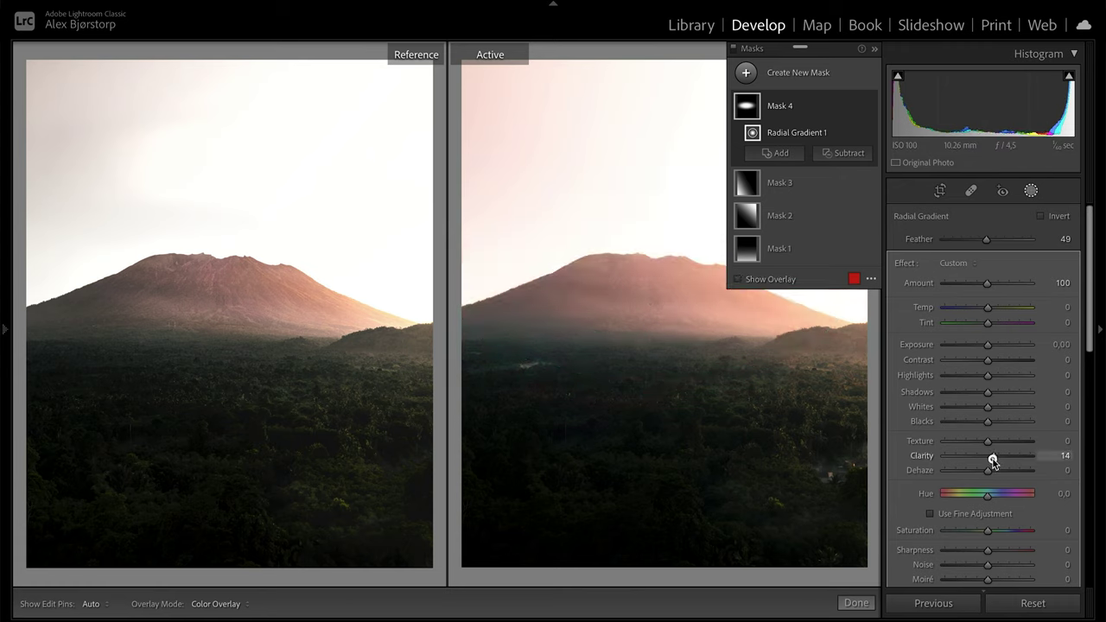
left_click_drag(992, 459, 996, 445)
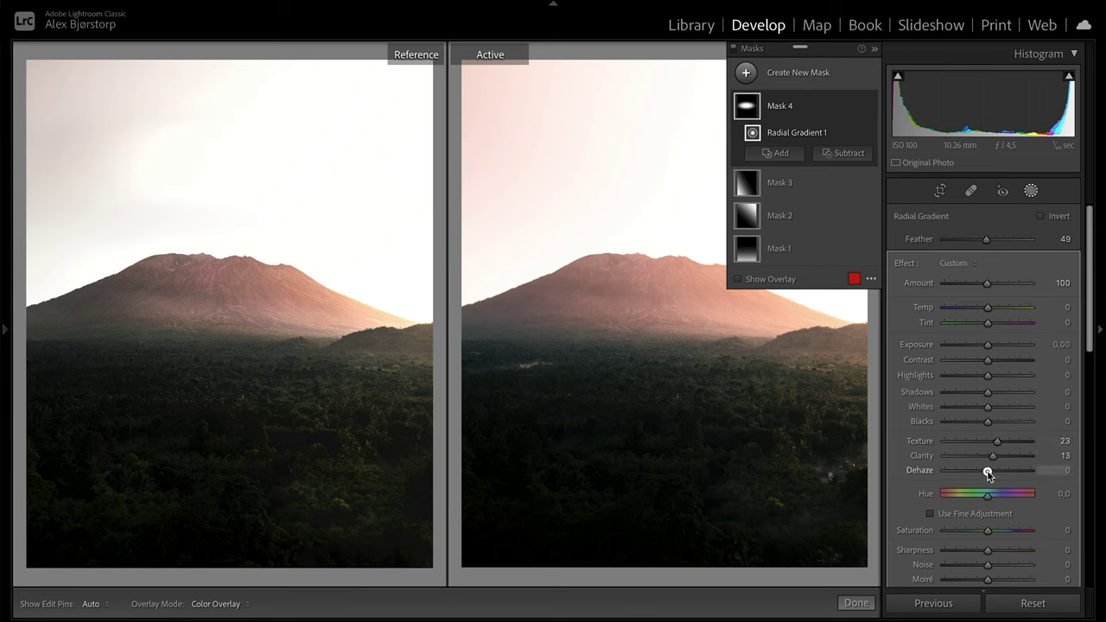
left_click_drag(987, 473, 993, 474)
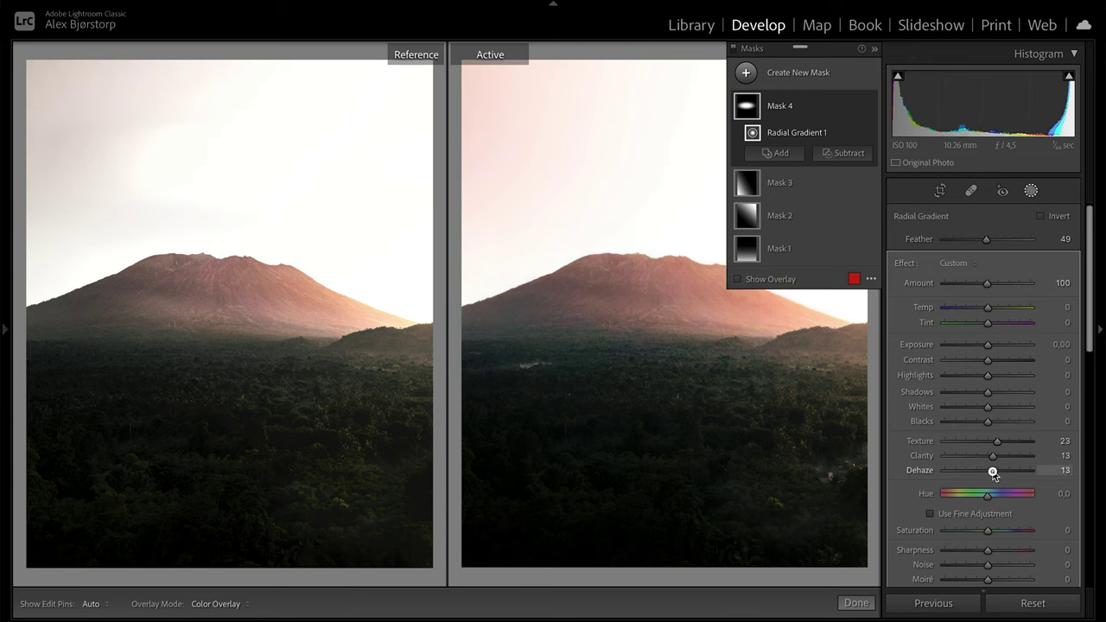
left_click_drag(993, 473, 994, 473)
left_click(854, 602)
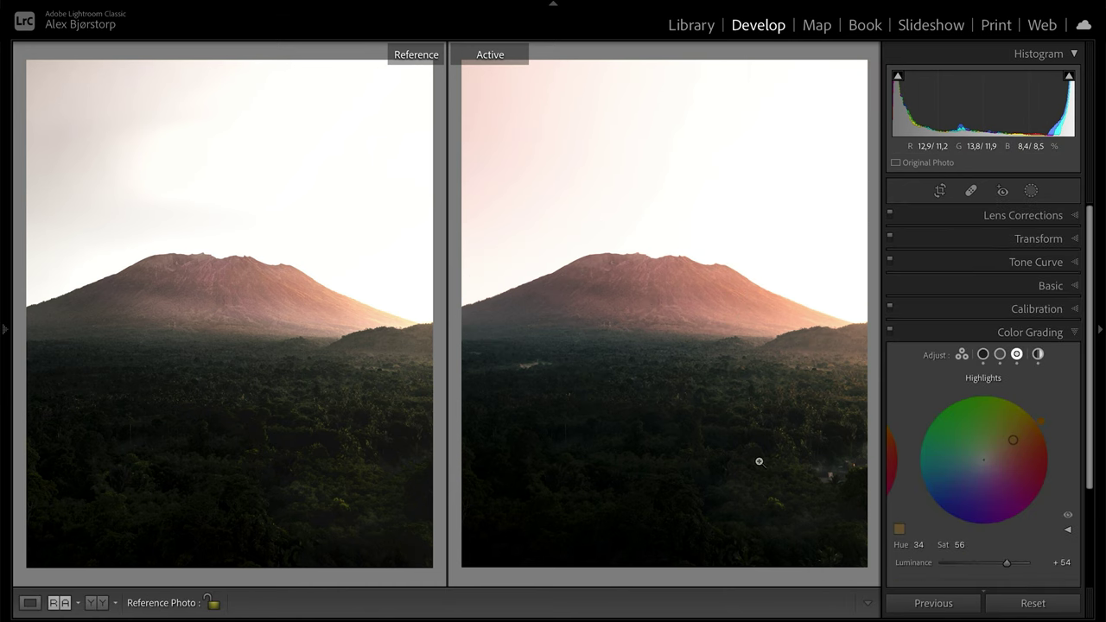
Zoom into the active and reference photos to compare detail, then fit both back
left_click(599, 343)
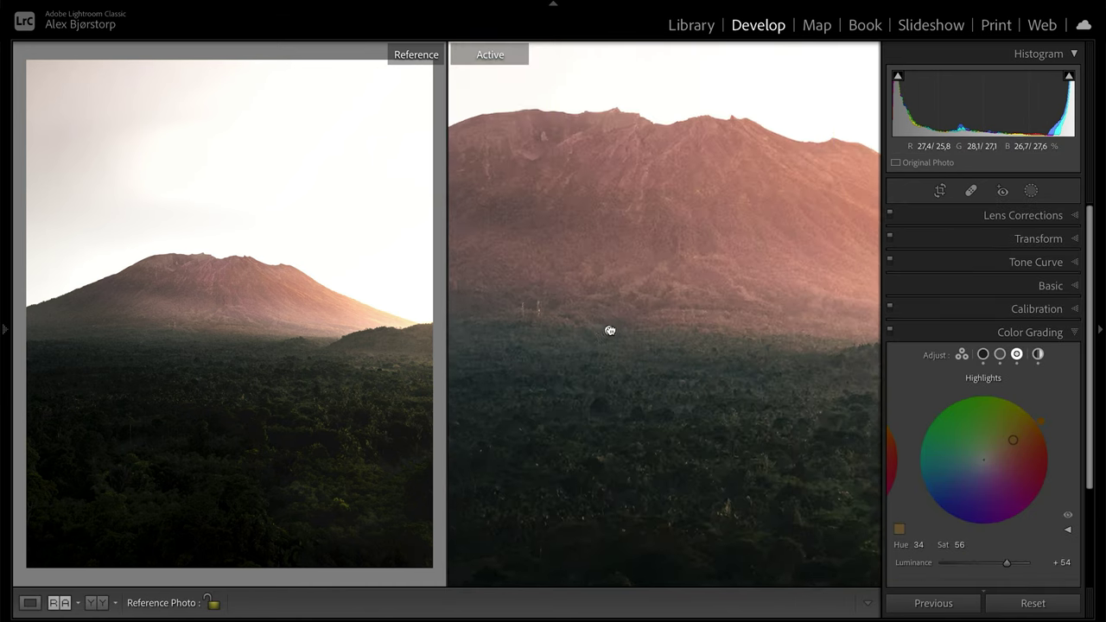
left_click(609, 329)
left_click(245, 336)
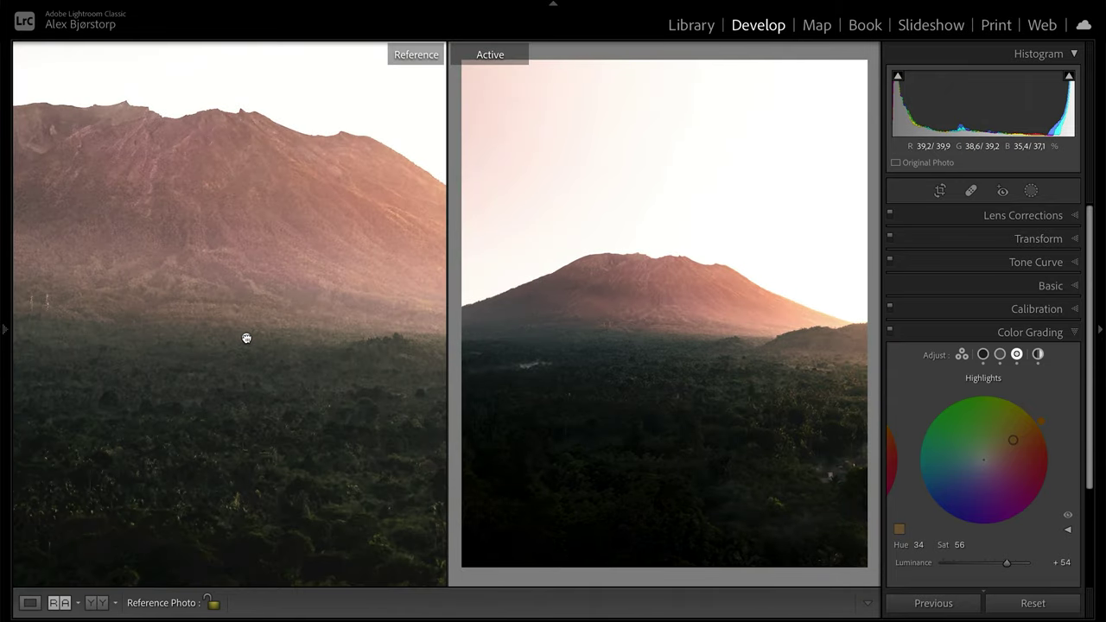
left_click(245, 337)
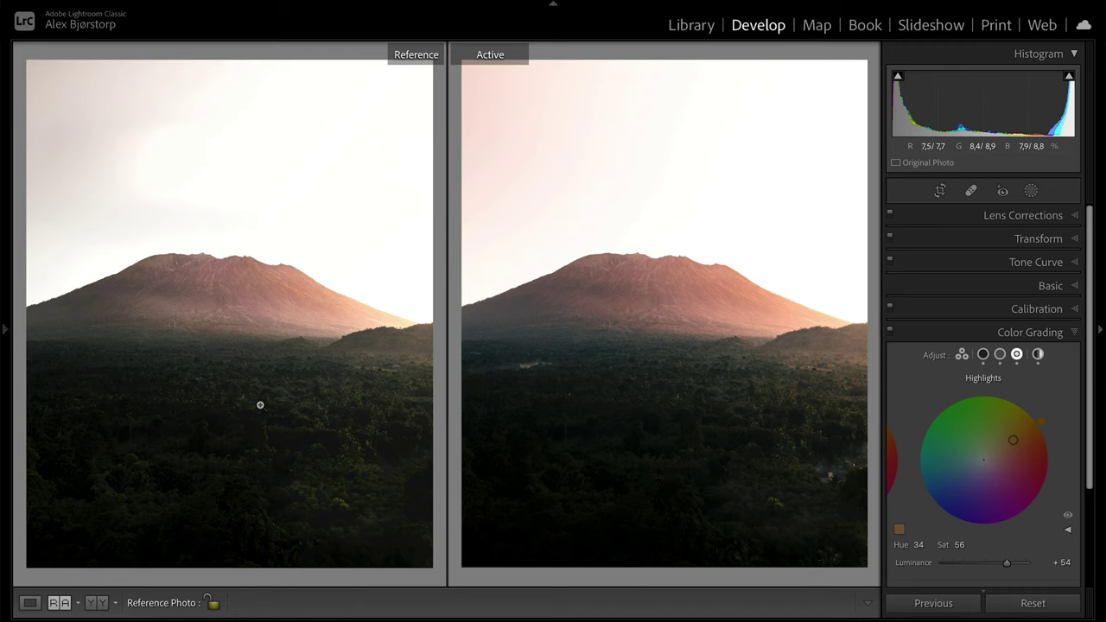
Raise the overall Shadows in the Basic panel to +34
left_click(1028, 286)
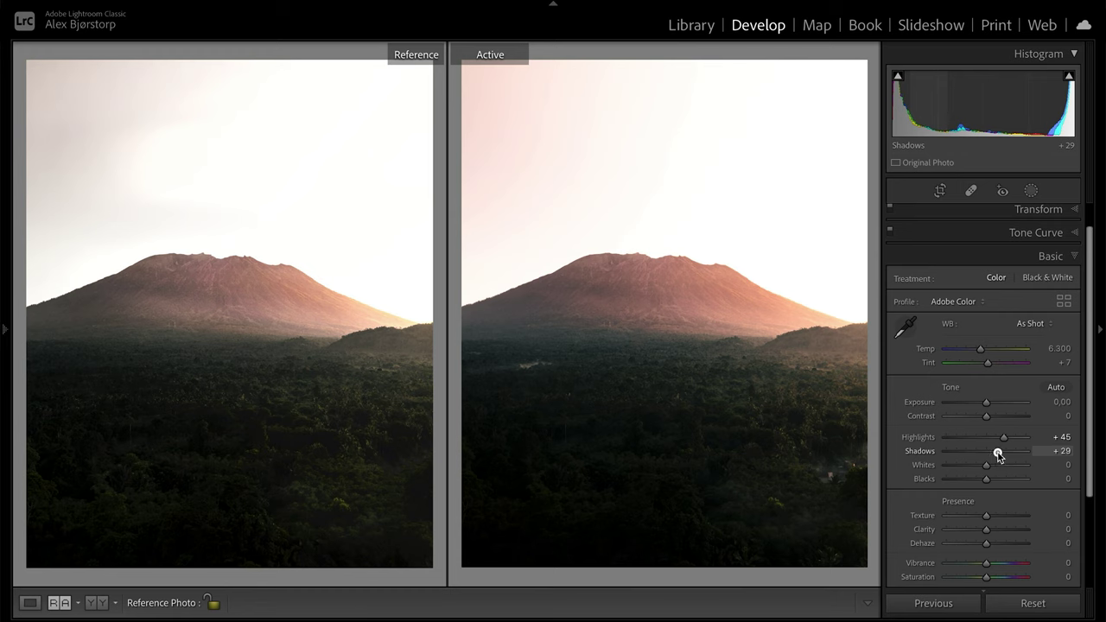
left_click_drag(997, 452, 998, 455)
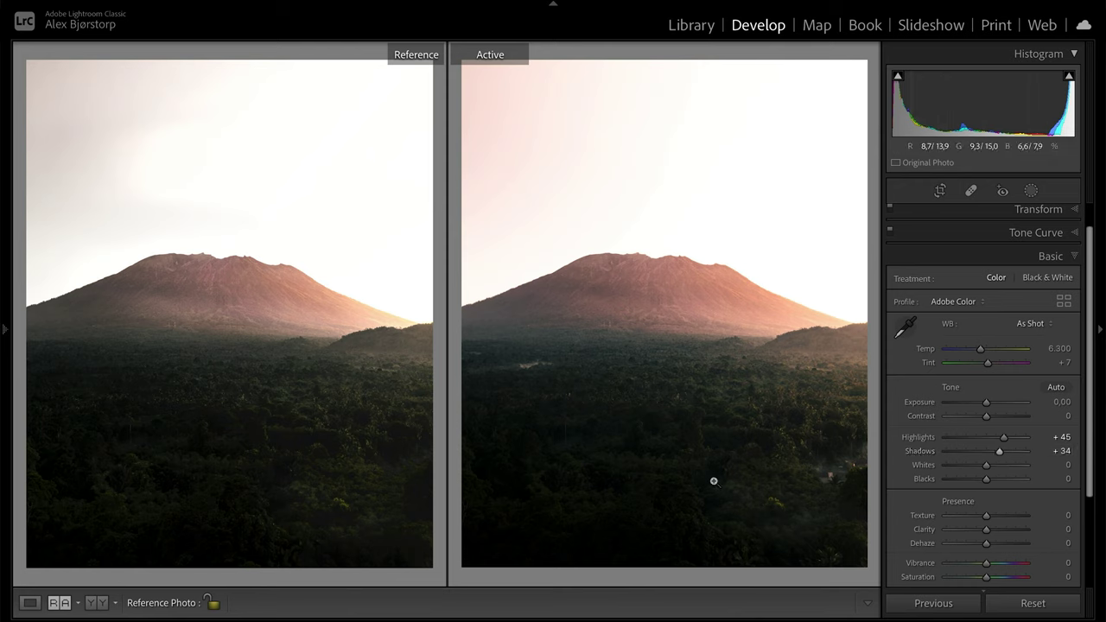
scroll(903, 480, "down", 4)
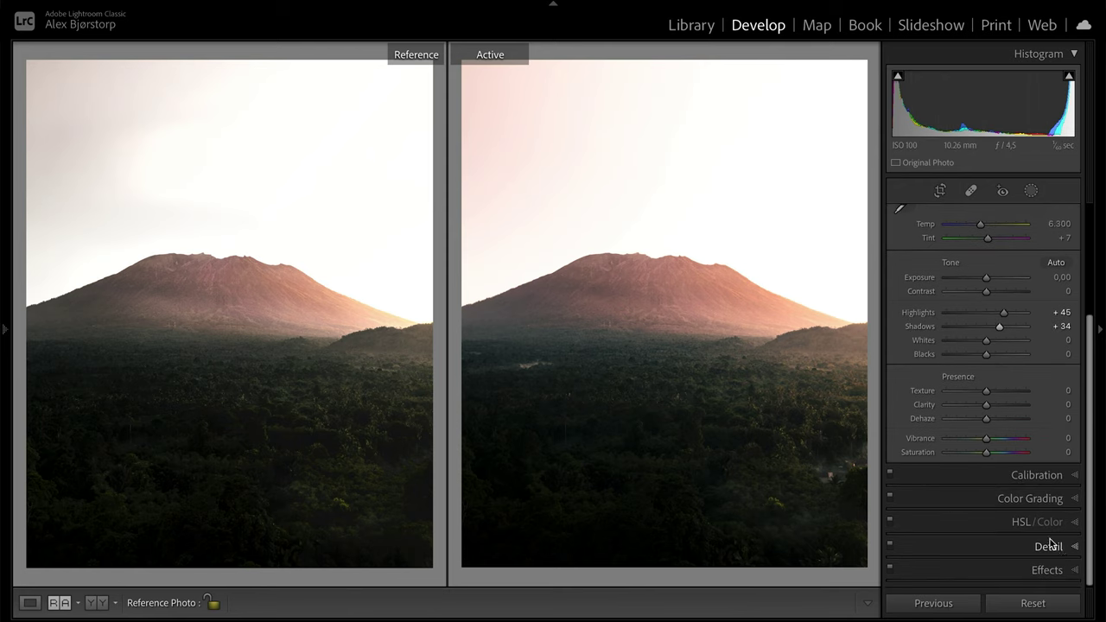
In HSL, set Green hue to −67 and Green saturation to +14, then adjust Green luminance
left_click(1073, 523)
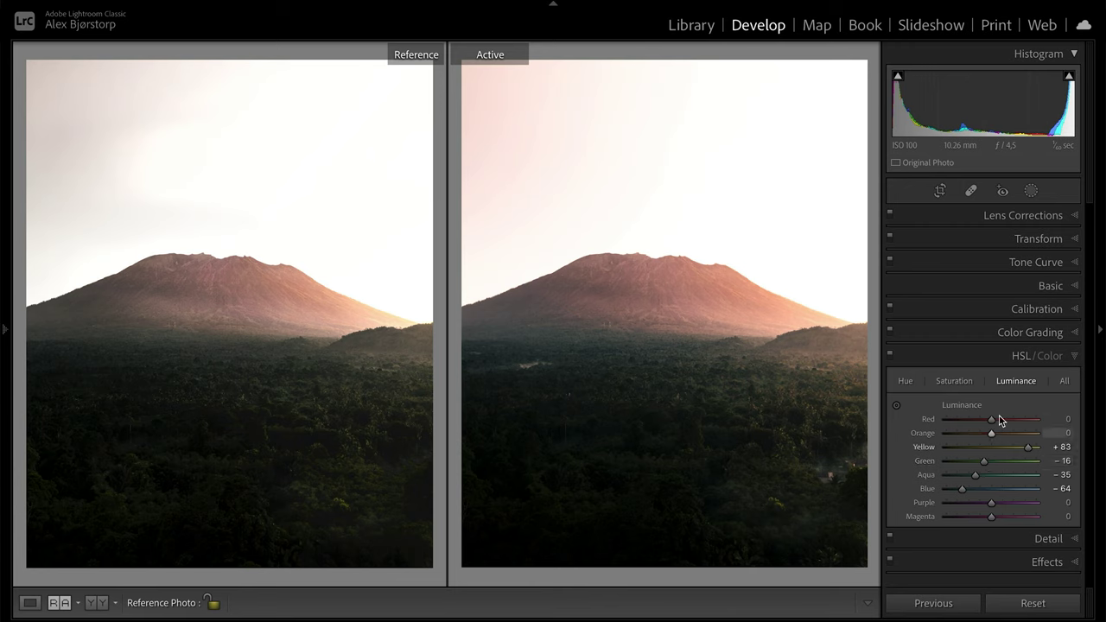
left_click(906, 380)
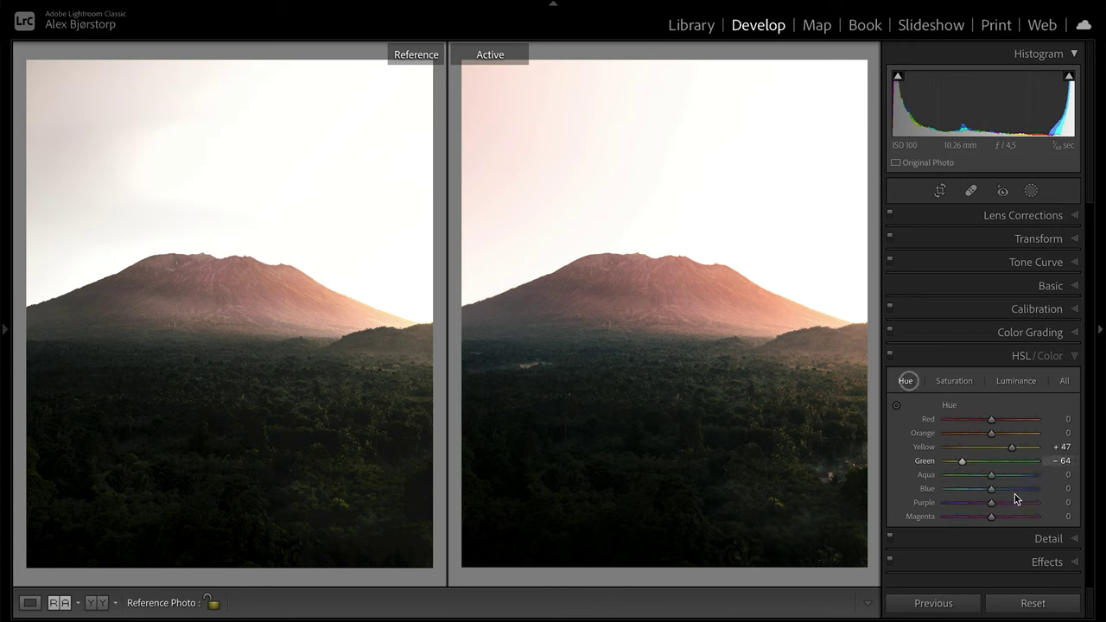
left_click_drag(962, 462, 1007, 449)
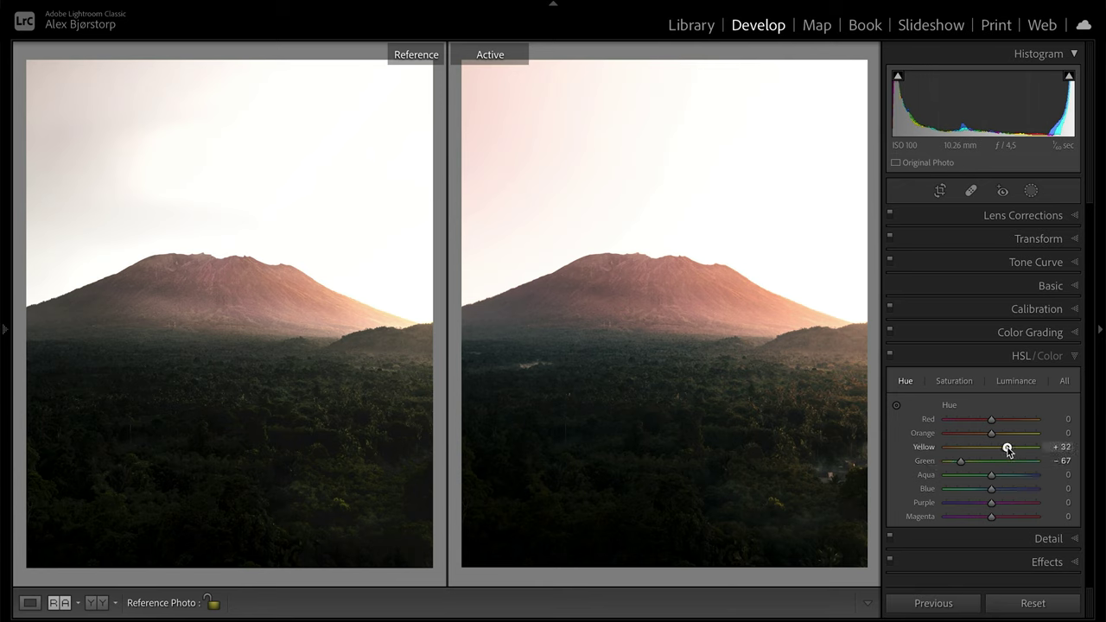
left_click(948, 382)
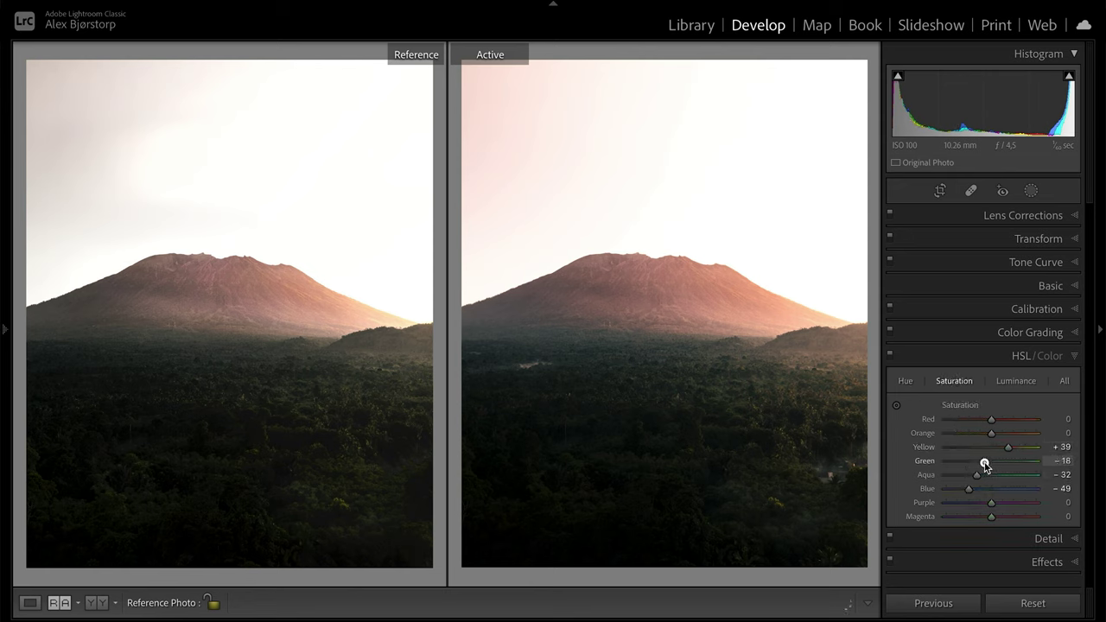
left_click_drag(984, 464, 1009, 452)
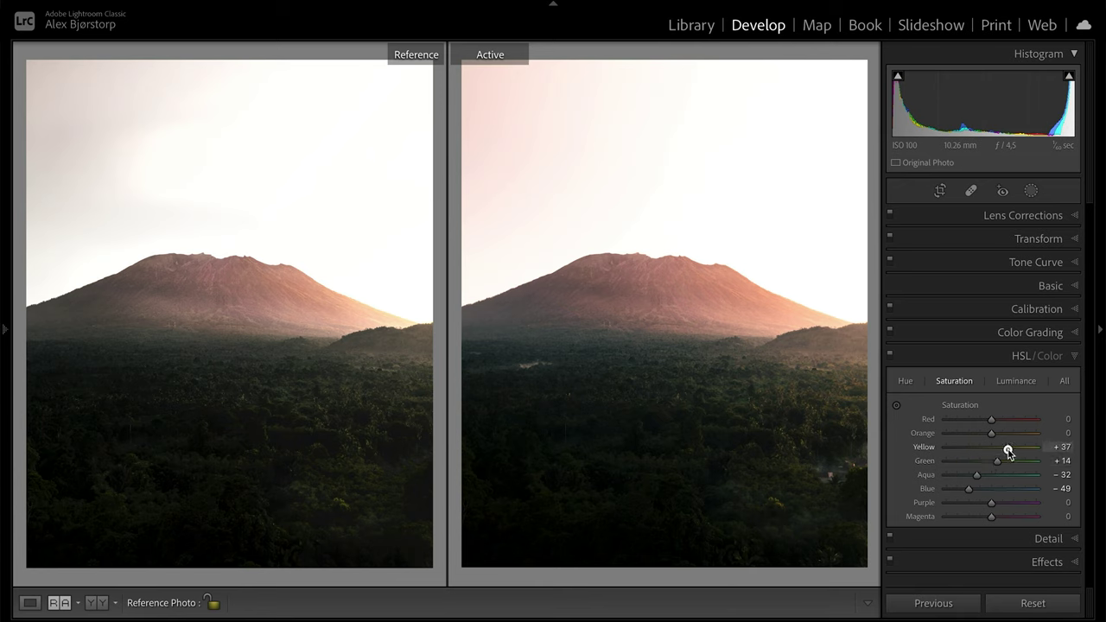
left_click(1014, 380)
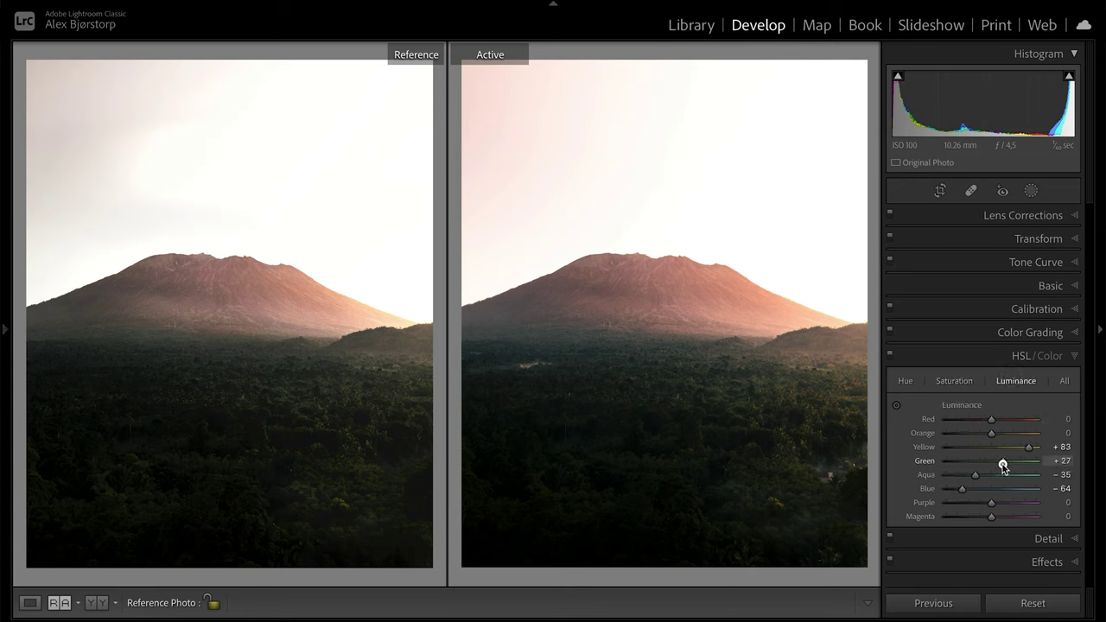
mouse_move(986, 468)
left_mouse_down()
mouse_move(1024, 451)
mouse_move(995, 459)
mouse_move(1005, 465)
left_mouse_up()
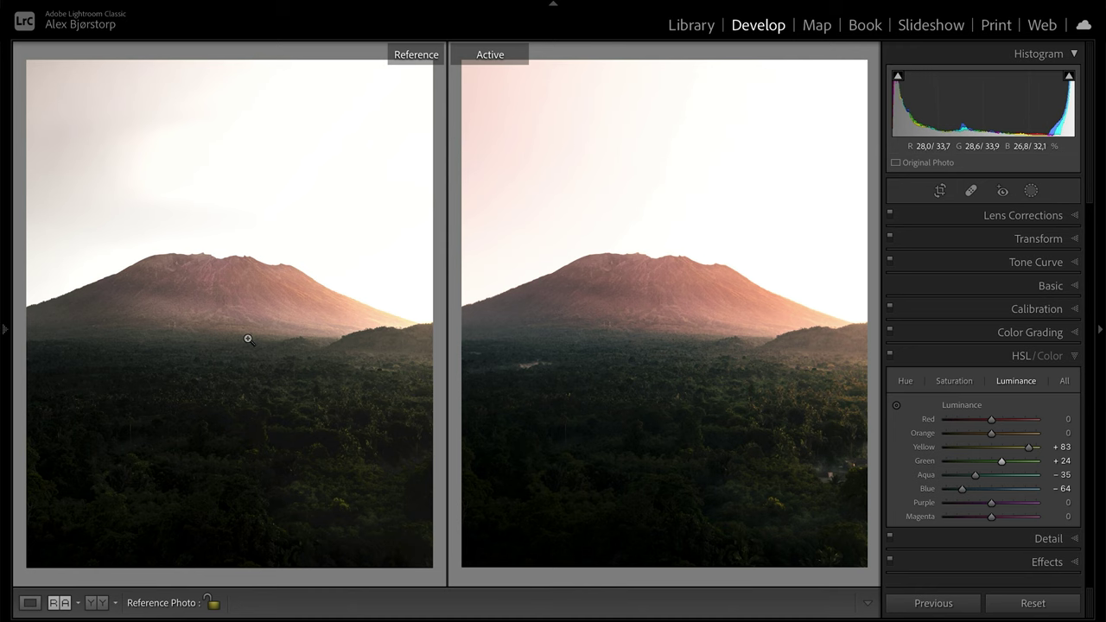
Reveal the filmstrip with the 2022-06-11 folder's two volcano thumbnails
mouse_move(549, 617)
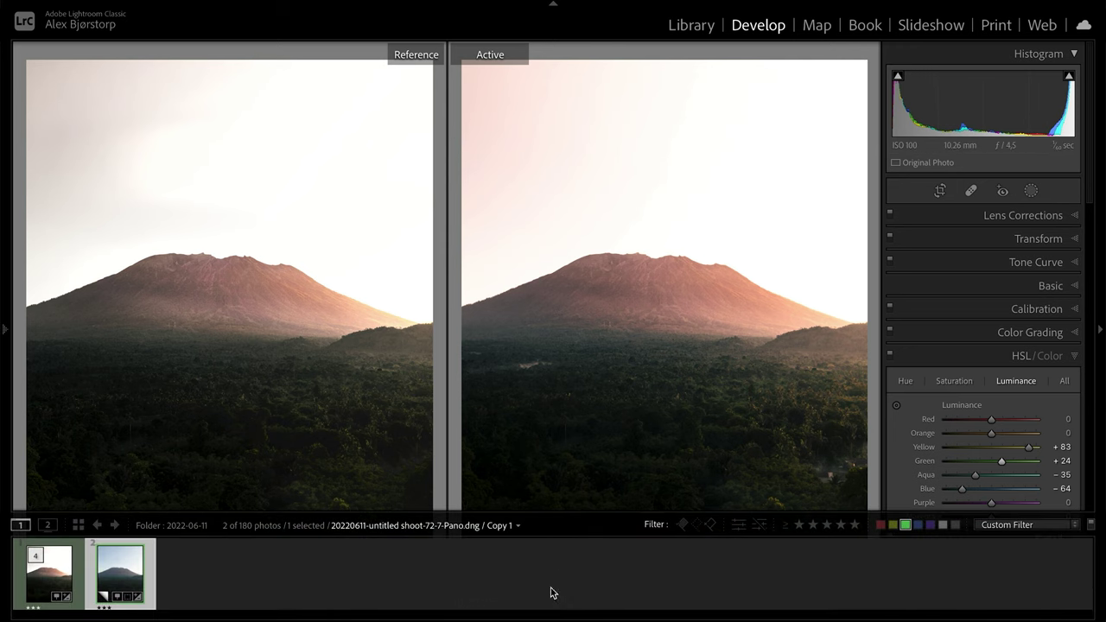
Pin the filmstrip, toggle Loupe and back to Reference View, and make thumbnail 1 the reference
left_click(553, 618)
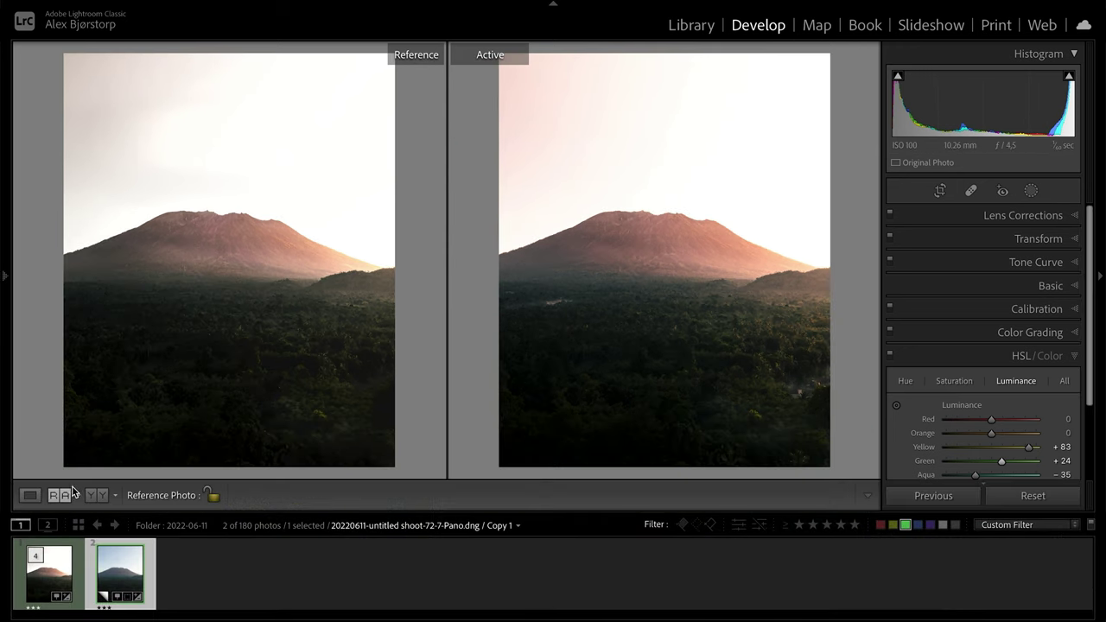
left_click(29, 495)
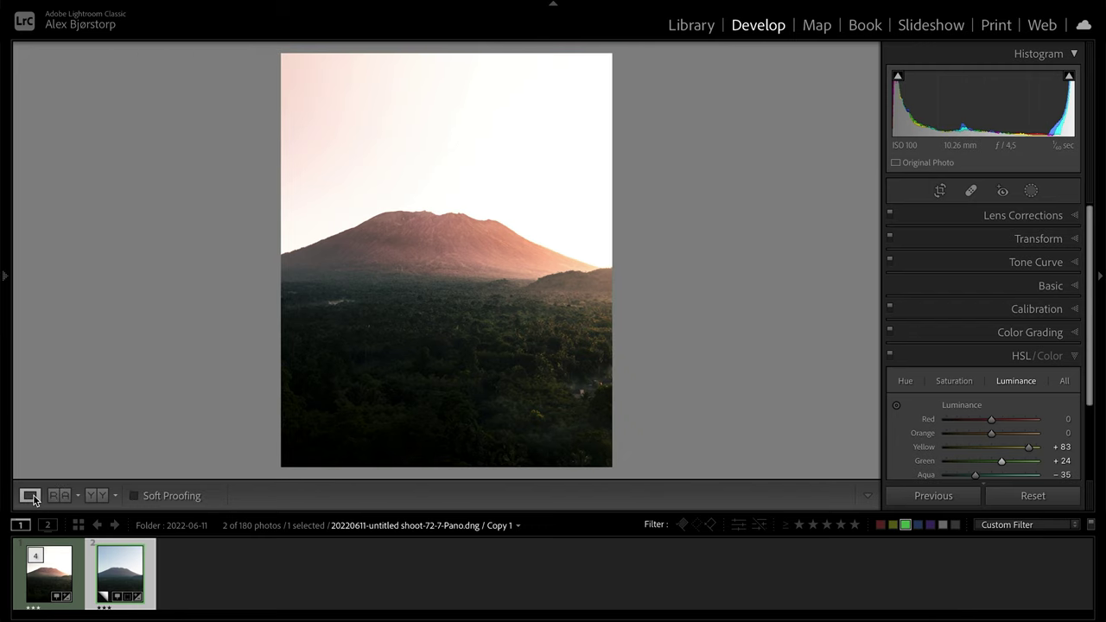
left_click(58, 496)
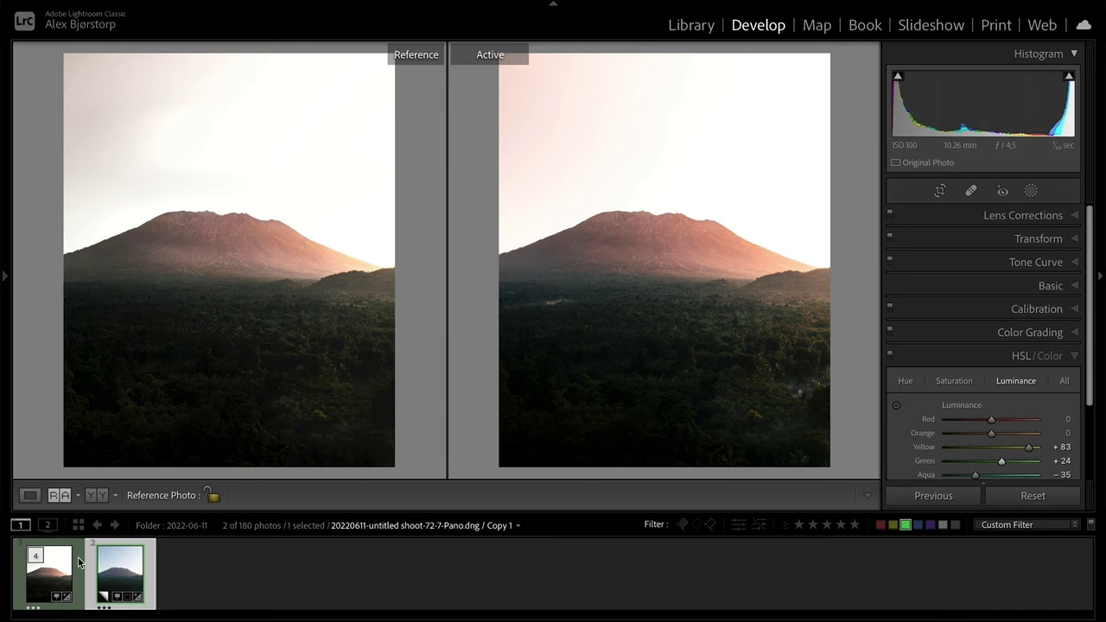
left_click_drag(48, 577, 261, 298)
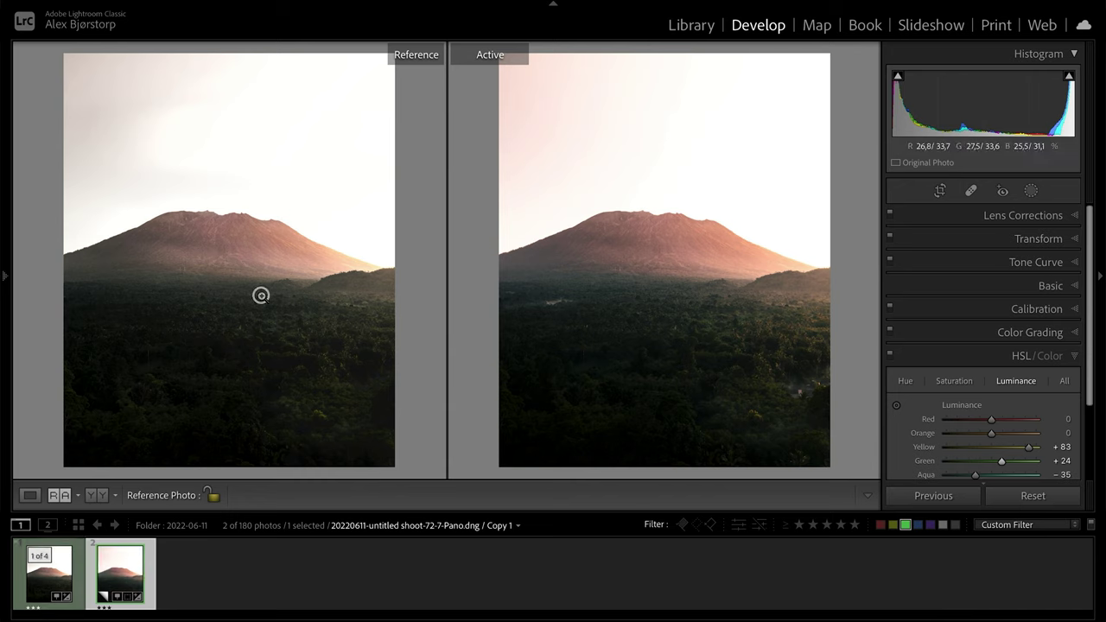